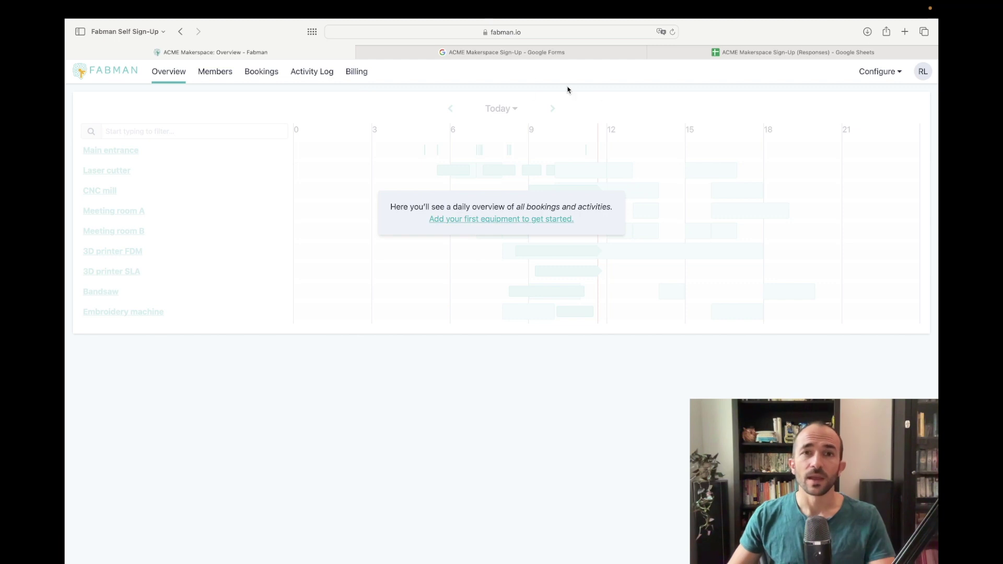
Step: Switch from Fabman to the blank ACME Makerspace Sign-Up form in Google Forms
{"action": "left_click", "coordinate": [497, 53]}
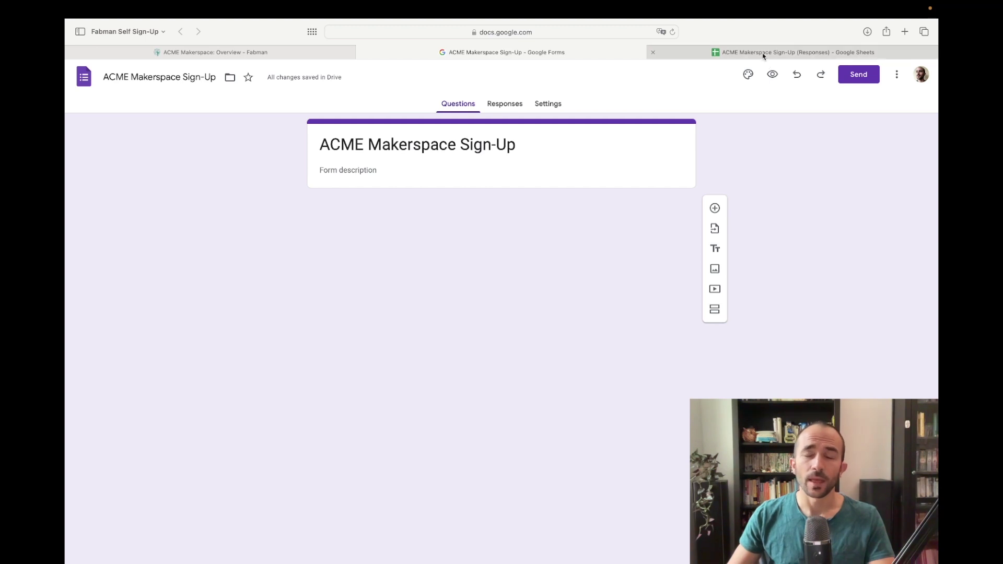
{"action": "left_click", "coordinate": [510, 104]}
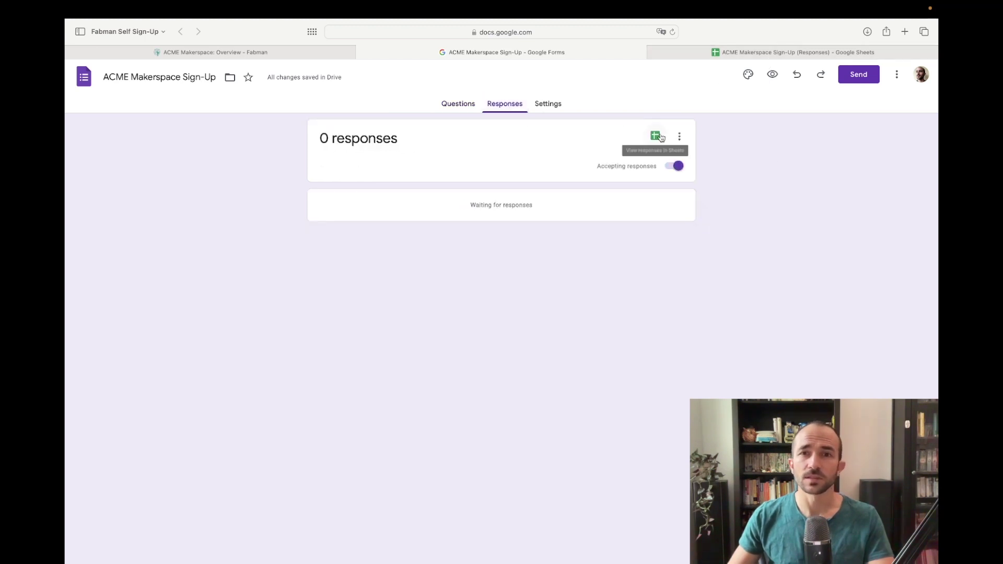
{"action": "left_click", "coordinate": [456, 103]}
{"action": "left_click", "coordinate": [751, 53]}
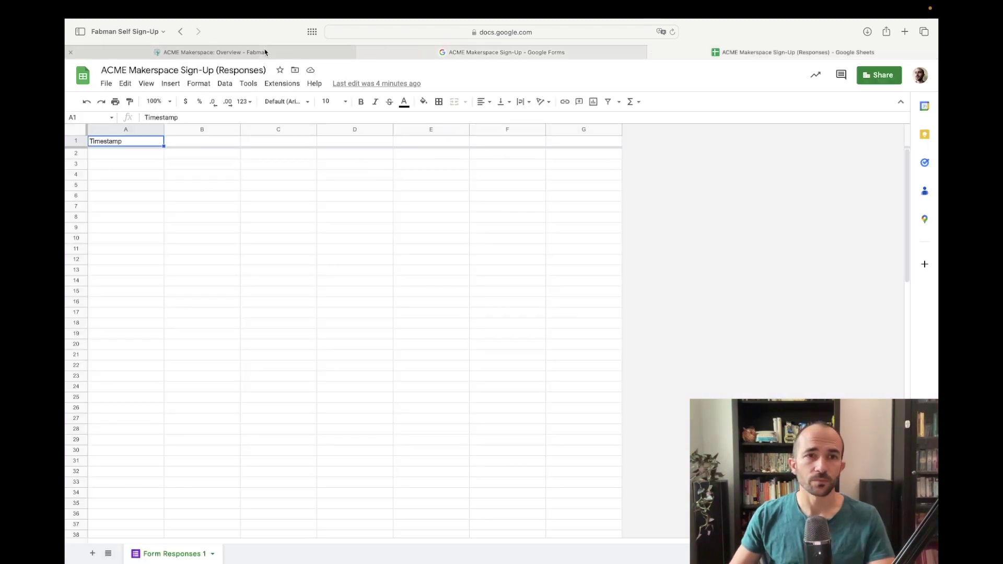
{"action": "left_click", "coordinate": [265, 52]}
{"action": "left_click", "coordinate": [426, 53]}
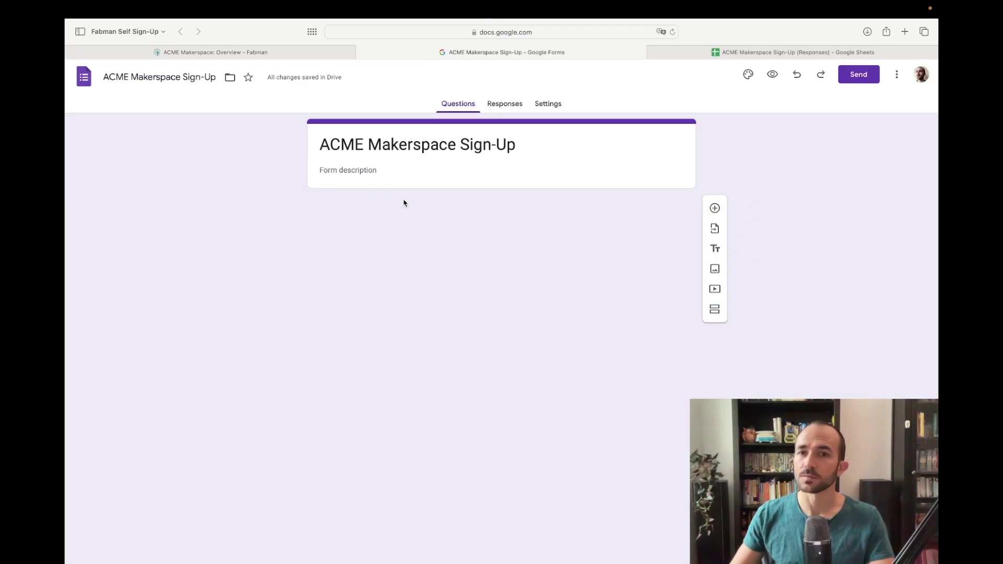
Step: Add required short-answer questions First name and Last name
{"action": "left_click", "coordinate": [716, 208]}
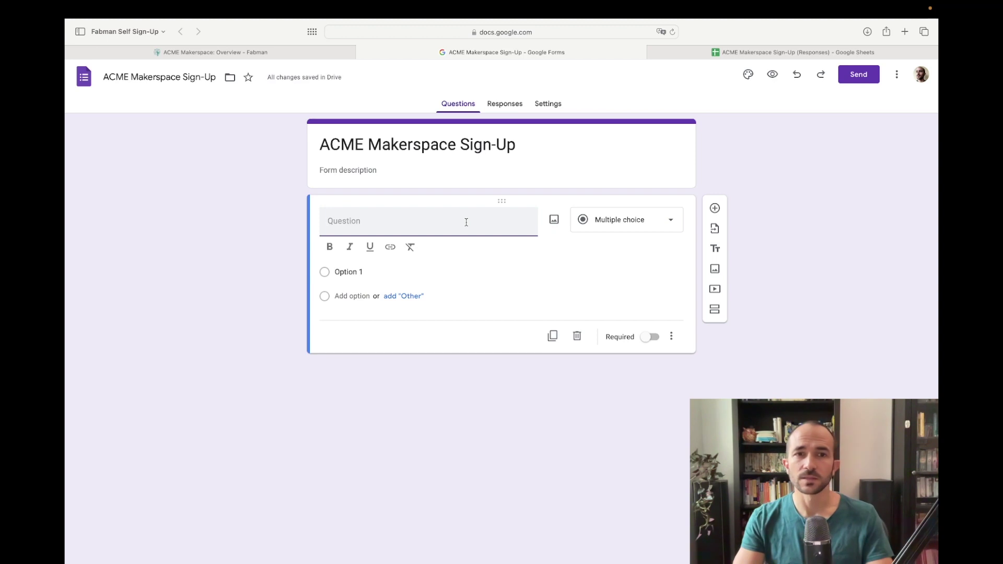
{"action": "type", "text": "First name"}
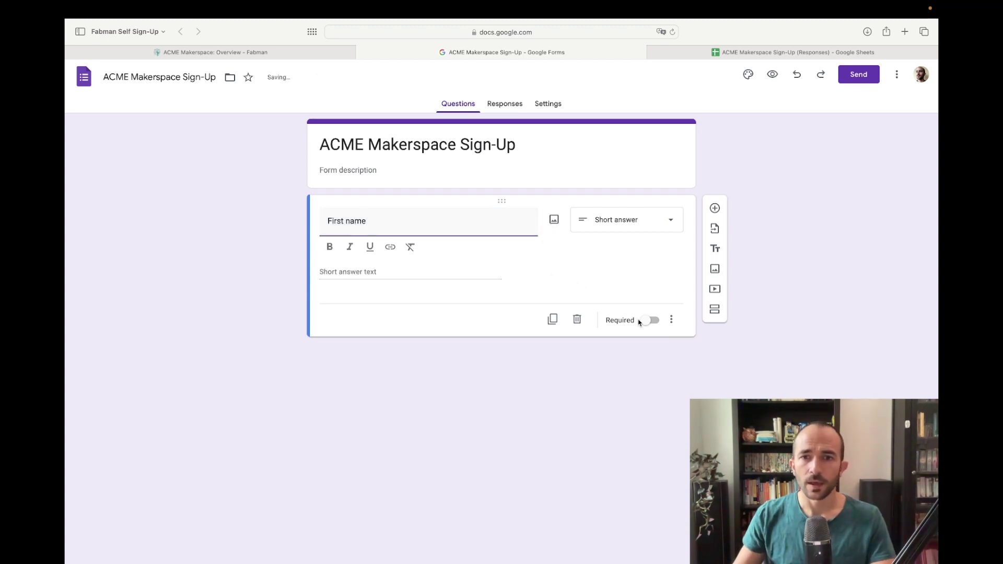
{"action": "left_click", "coordinate": [634, 321]}
{"action": "left_click", "coordinate": [650, 302]}
{"action": "left_click", "coordinate": [714, 208]}
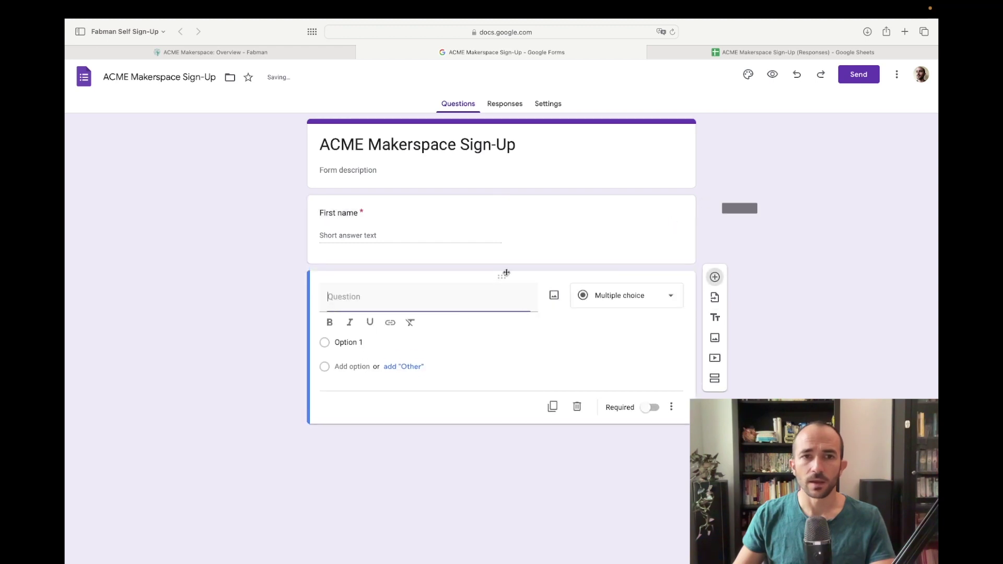
{"action": "type", "text": "Lest n"}
{"action": "key", "text": "BackSpace"}
{"action": "key", "text": "BackSpace"}
{"action": "key", "text": "BackSpace"}
{"action": "key", "text": "BackSpace"}
{"action": "key", "text": "BackSpace"}
{"action": "key", "text": "BackSpace"}
{"action": "type", "text": "Last"}
{"action": "left_click", "coordinate": [651, 396]}
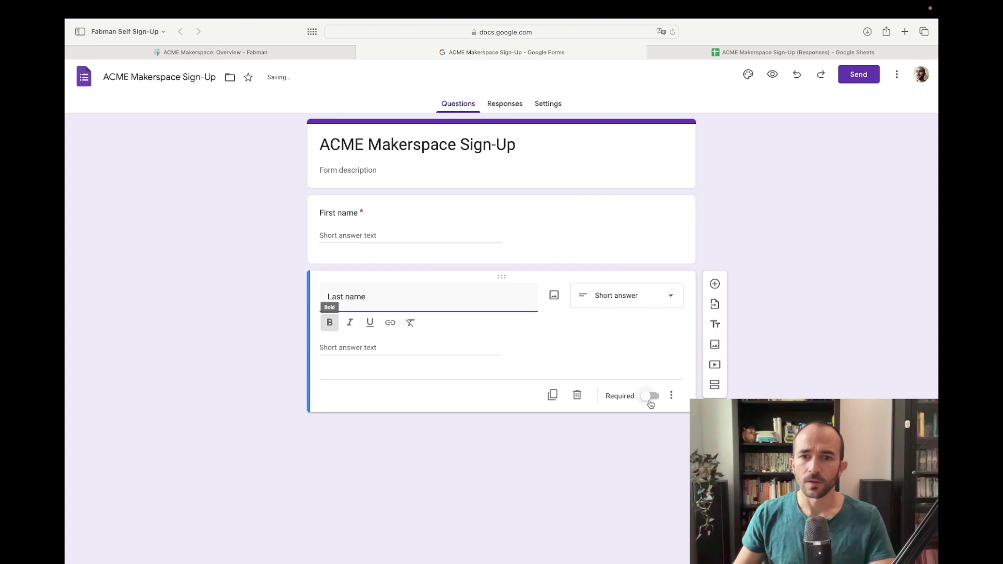
Step: Add a required Email address question validated as Text > Email
{"action": "left_click", "coordinate": [715, 285]}
{"action": "type", "text": "Email address"}
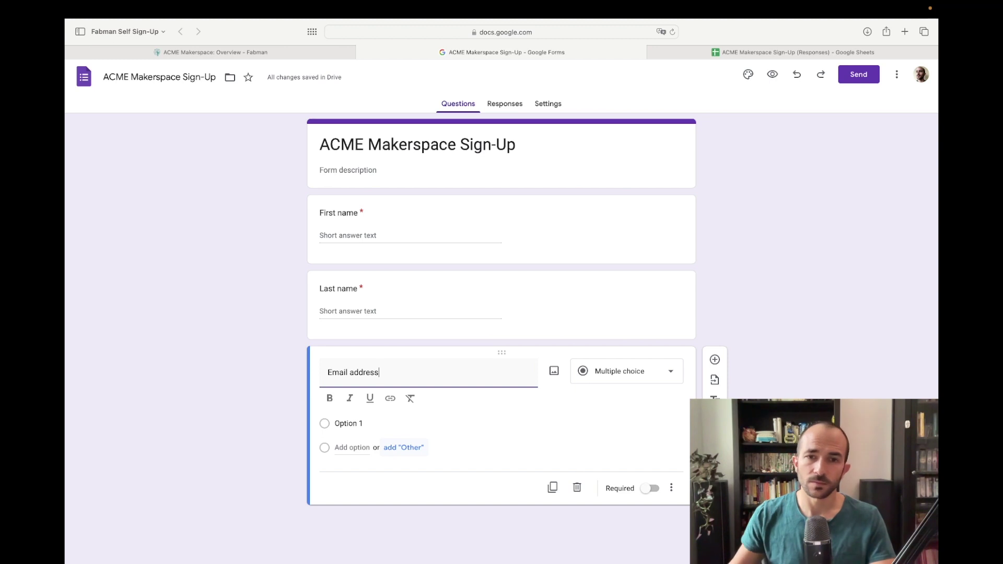
{"action": "left_click", "coordinate": [652, 472]}
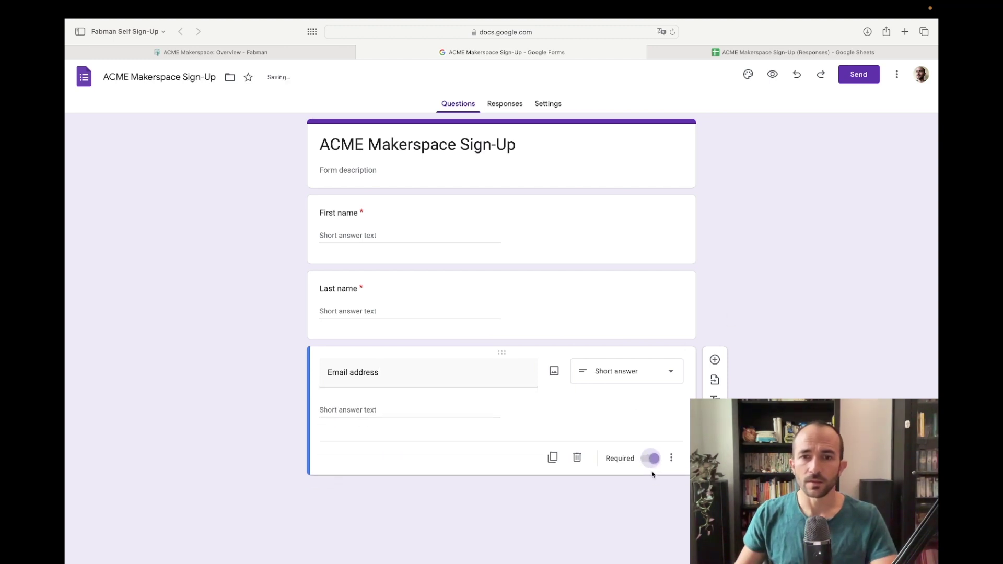
{"action": "left_click", "coordinate": [671, 458]}
{"action": "left_click", "coordinate": [675, 517]}
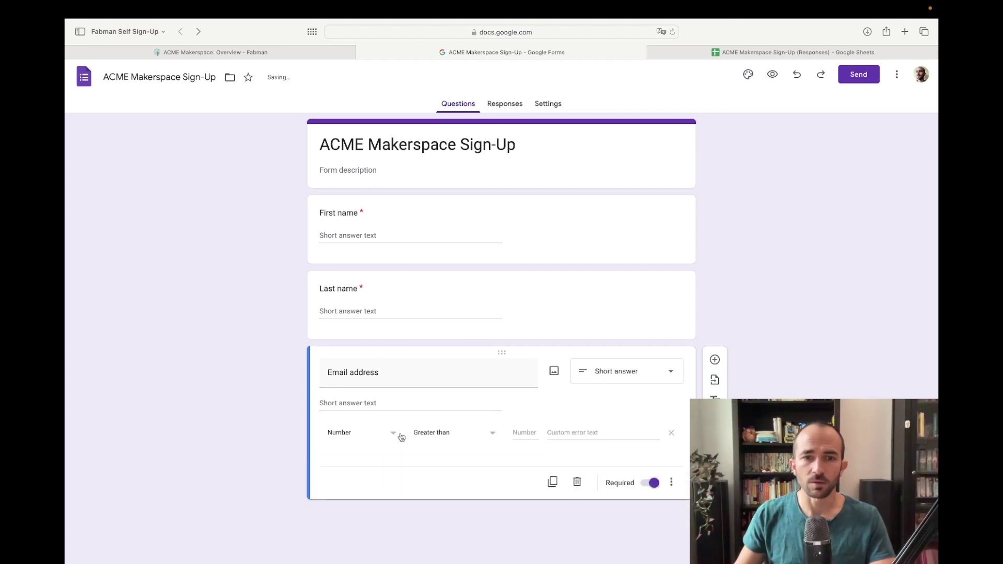
{"action": "left_click", "coordinate": [347, 433]}
{"action": "left_click", "coordinate": [358, 455]}
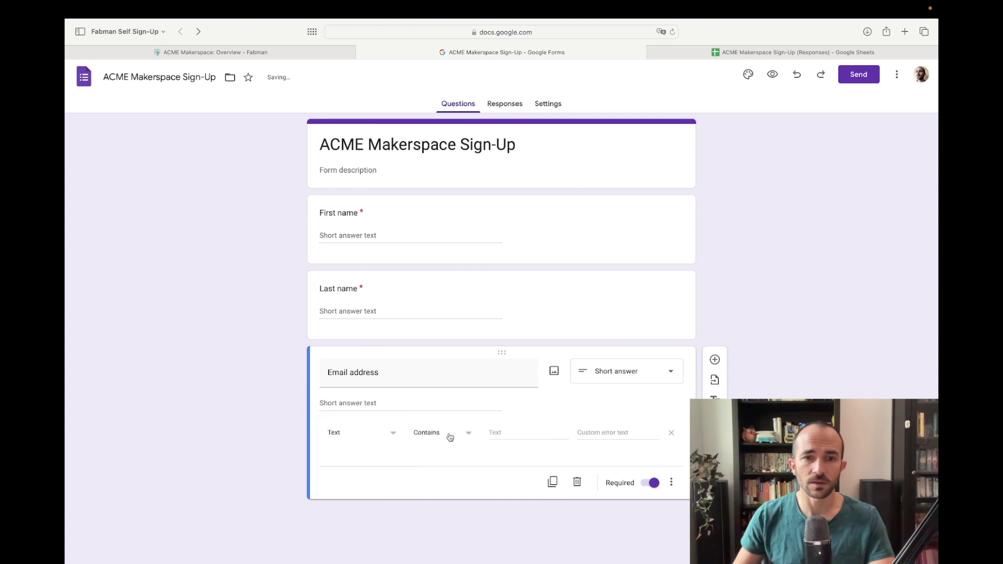
{"action": "left_click", "coordinate": [450, 437]}
{"action": "left_click", "coordinate": [441, 475]}
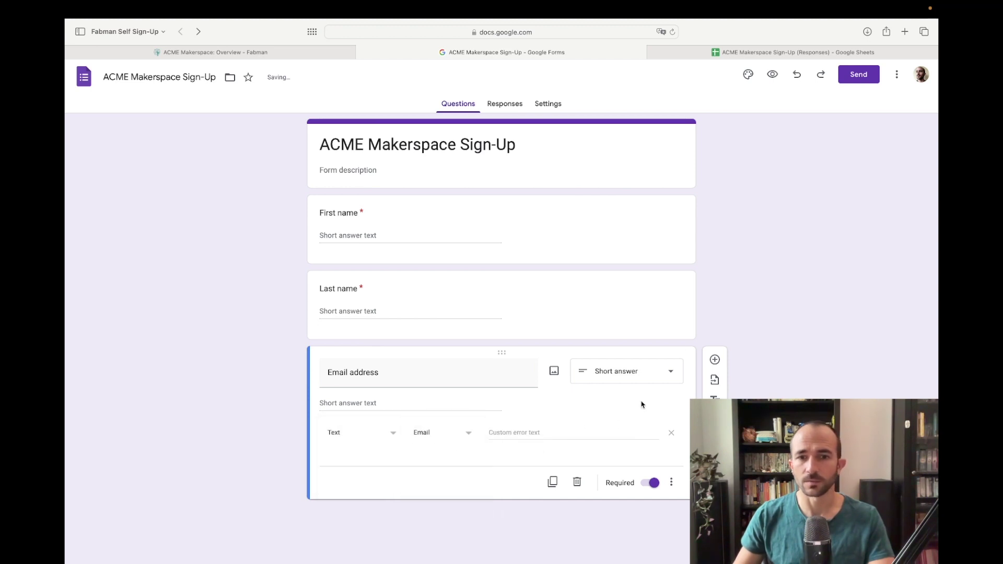
{"action": "left_click", "coordinate": [715, 361]}
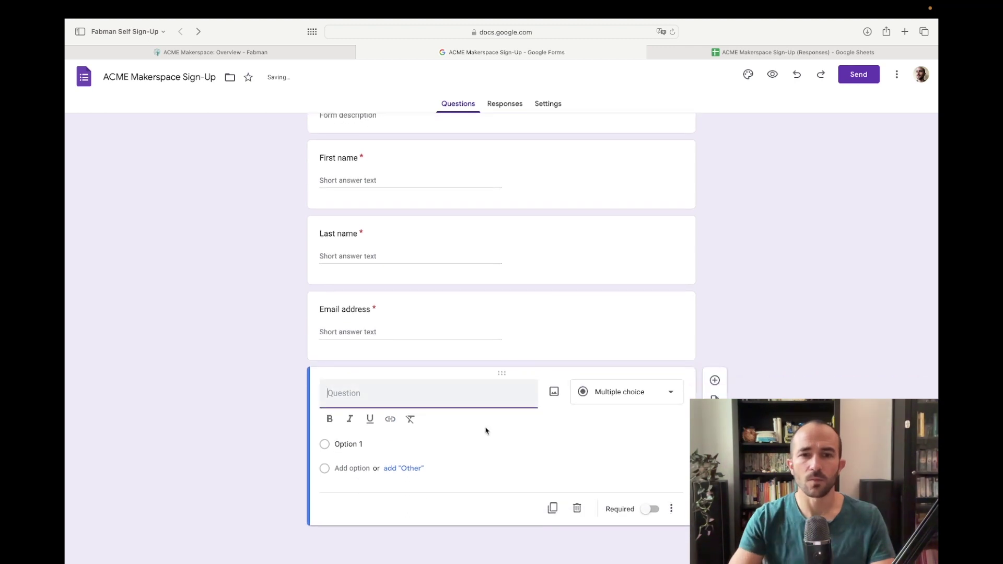
Step: Title the new question Package and check the package list under Fabman Configure > Packages
{"action": "type", "text": "Package"}
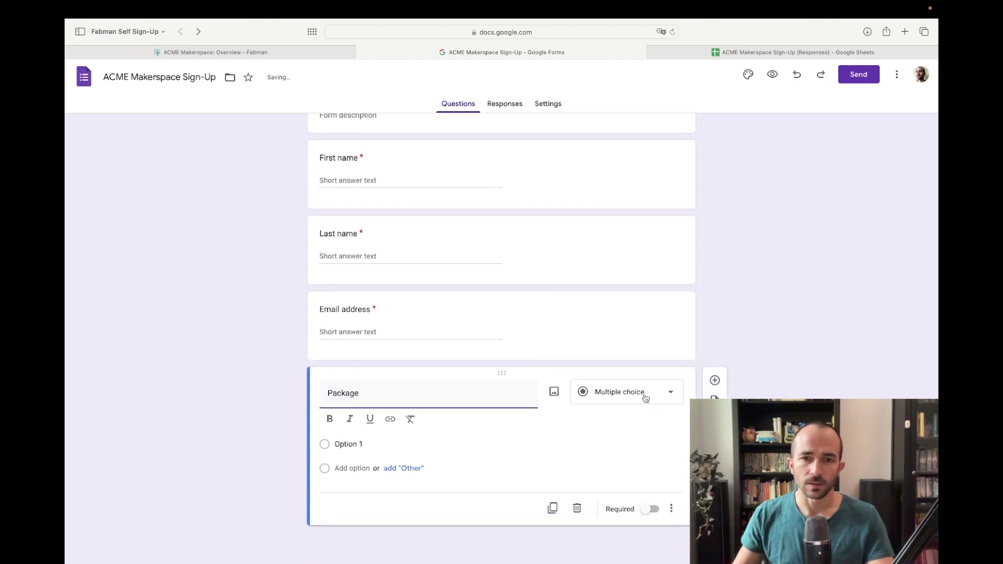
{"action": "left_click", "coordinate": [412, 445]}
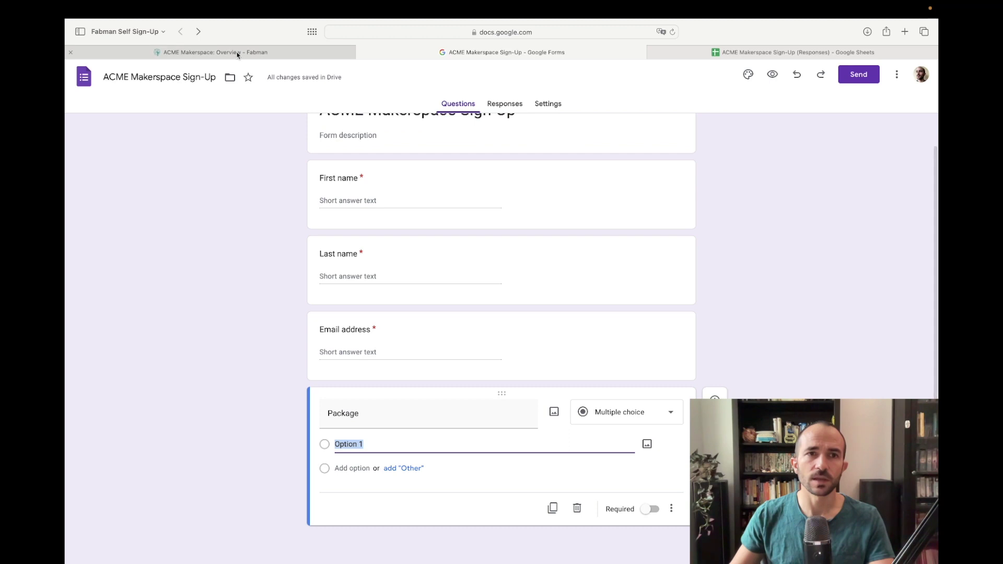
{"action": "left_click", "coordinate": [238, 52]}
{"action": "left_click", "coordinate": [881, 71]}
{"action": "left_click", "coordinate": [814, 163]}
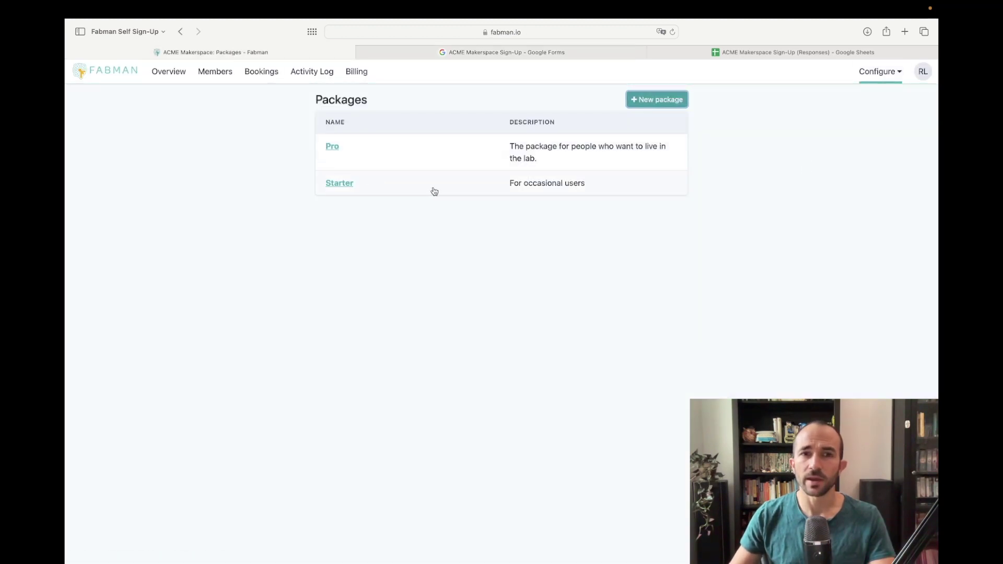
Step: Give Package the options Starter (€ 29 / month) and Pro (€ 79 / month)
{"action": "left_click", "coordinate": [529, 54]}
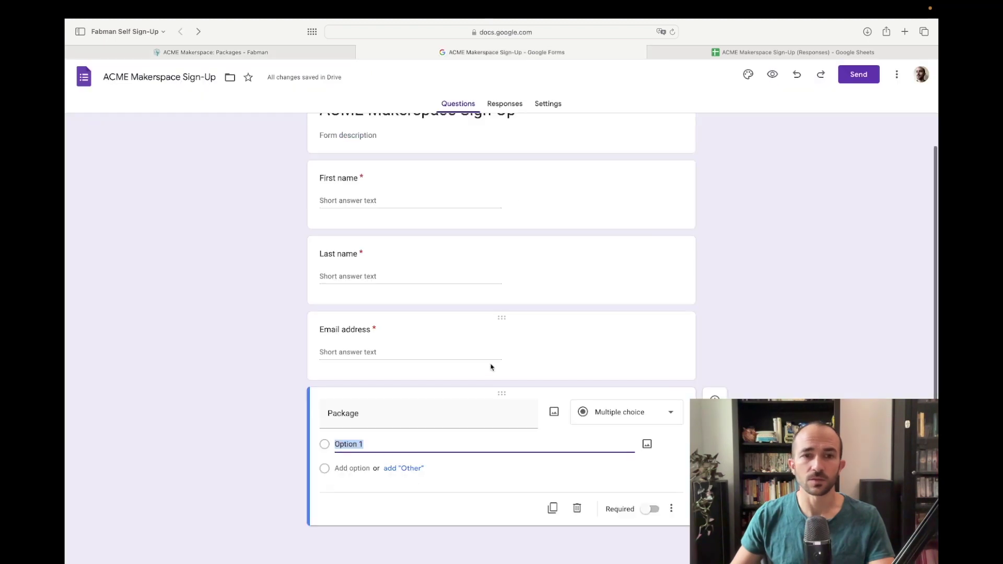
{"action": "type", "text": "Starter (€"}
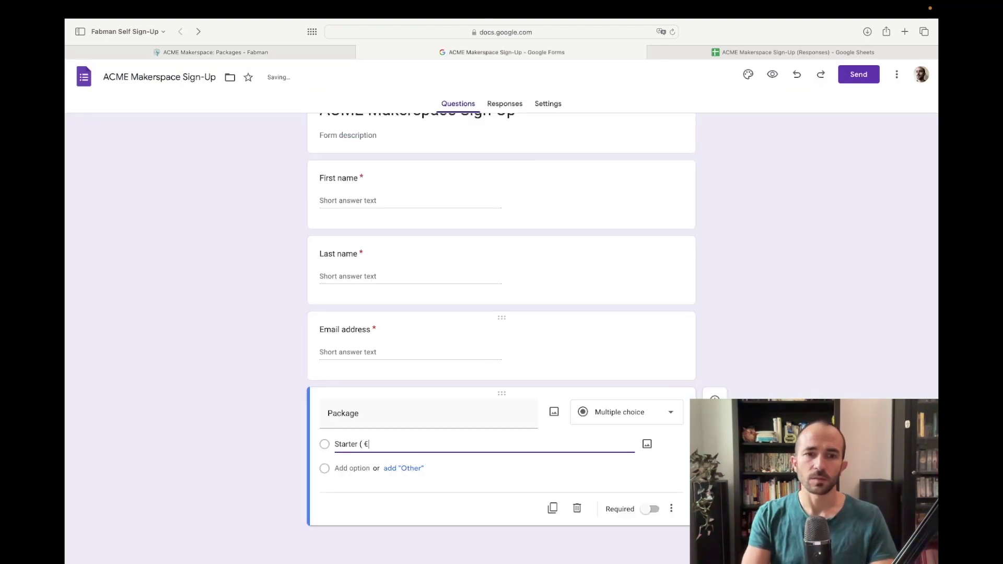
{"action": "type", "text": " 29 / month"}
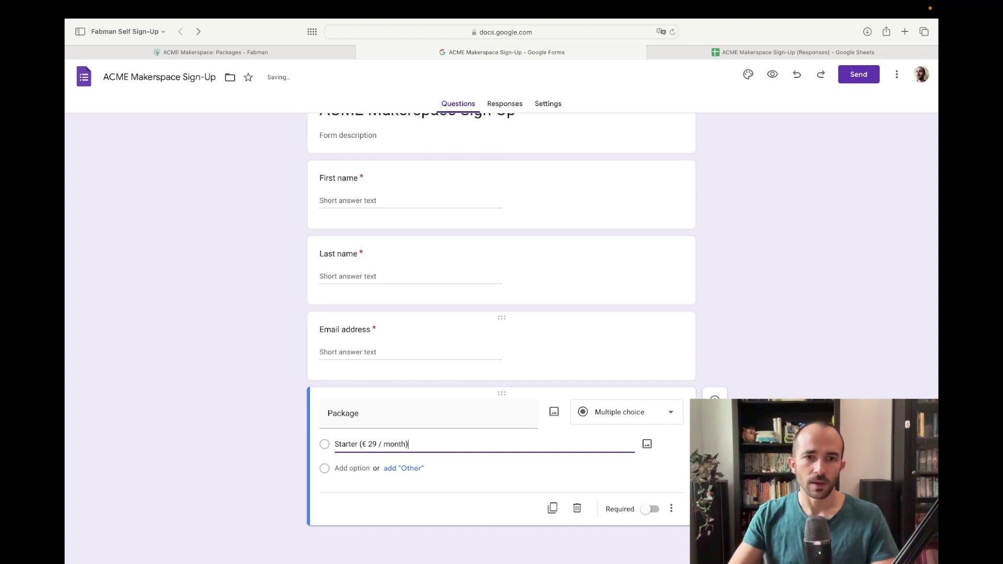
{"action": "left_click", "coordinate": [349, 467]}
{"action": "type", "text": "Prot"}
{"action": "type", "text": " (€ 79"}
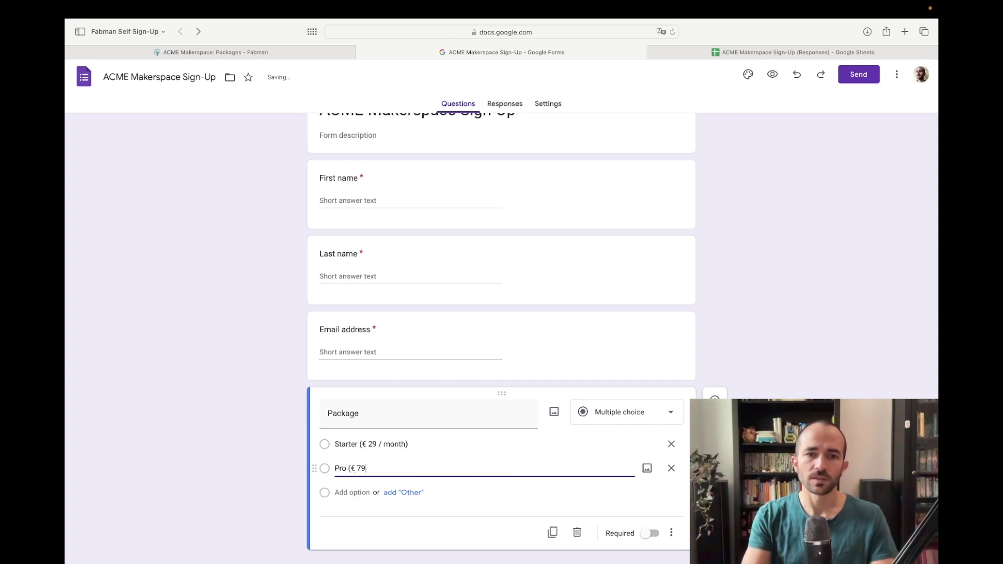
{"action": "type", "text": " / month)"}
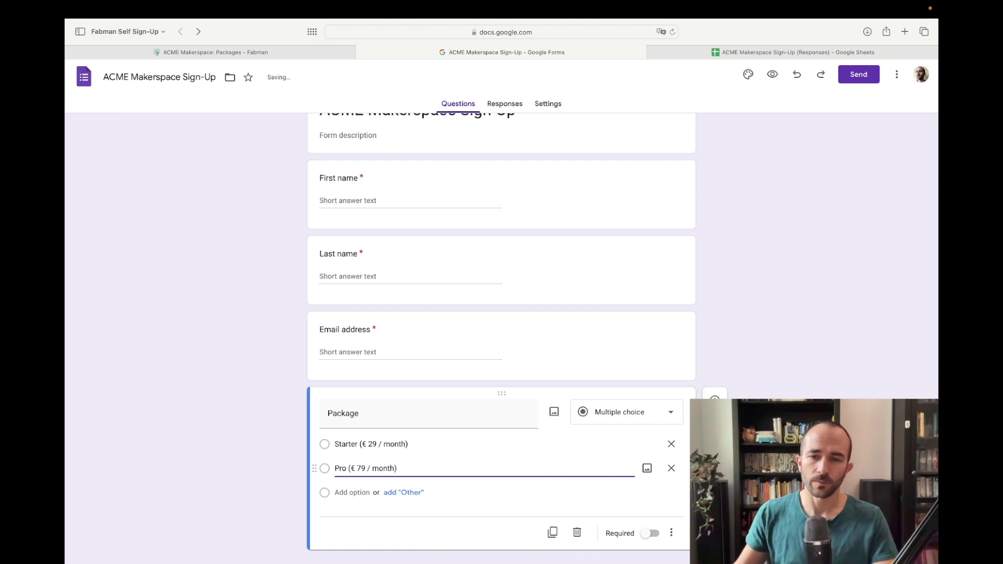
{"action": "left_click", "coordinate": [754, 361]}
{"action": "left_click", "coordinate": [715, 400]}
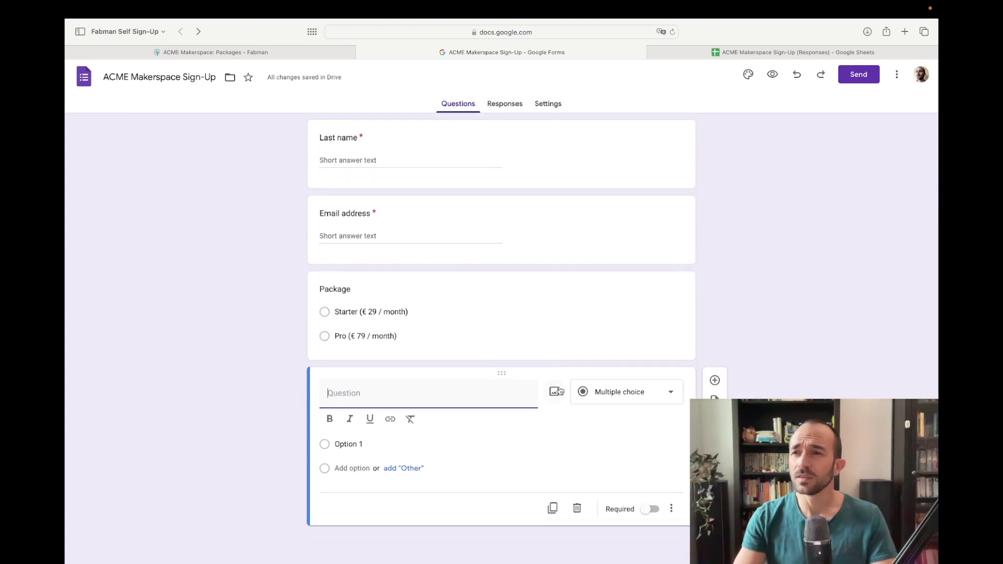
Step: Add 'How did you hear about us?' with options Internet search, Social media and Friend / Family
{"action": "type", "text": "H"}
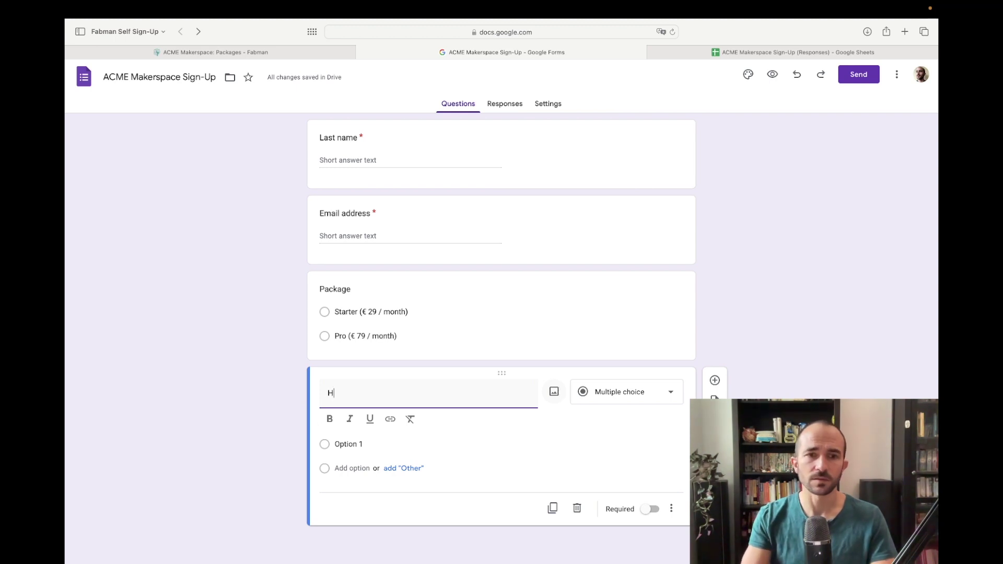
{"action": "type", "text": "ow did you hear about us?"}
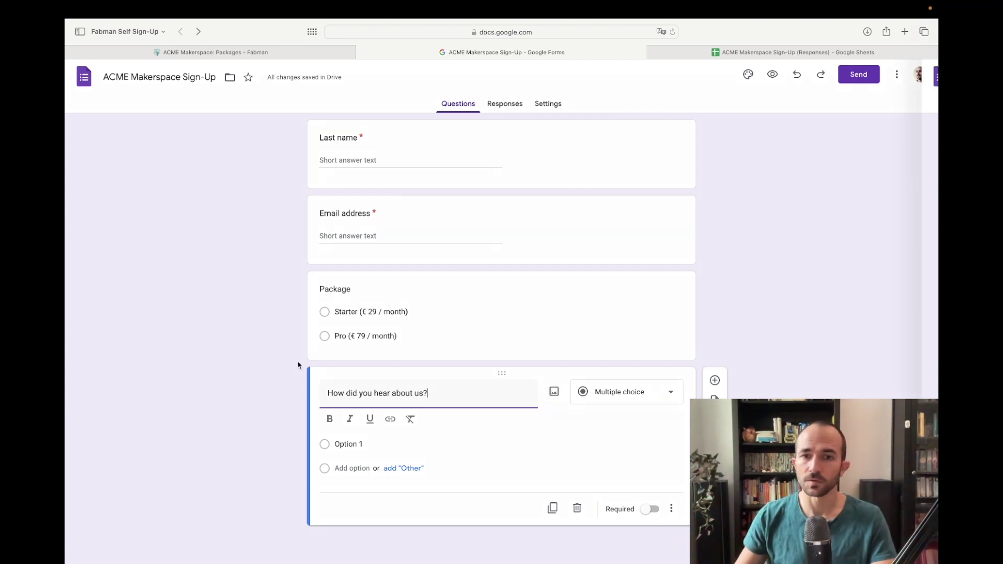
{"action": "left_click", "coordinate": [360, 445]}
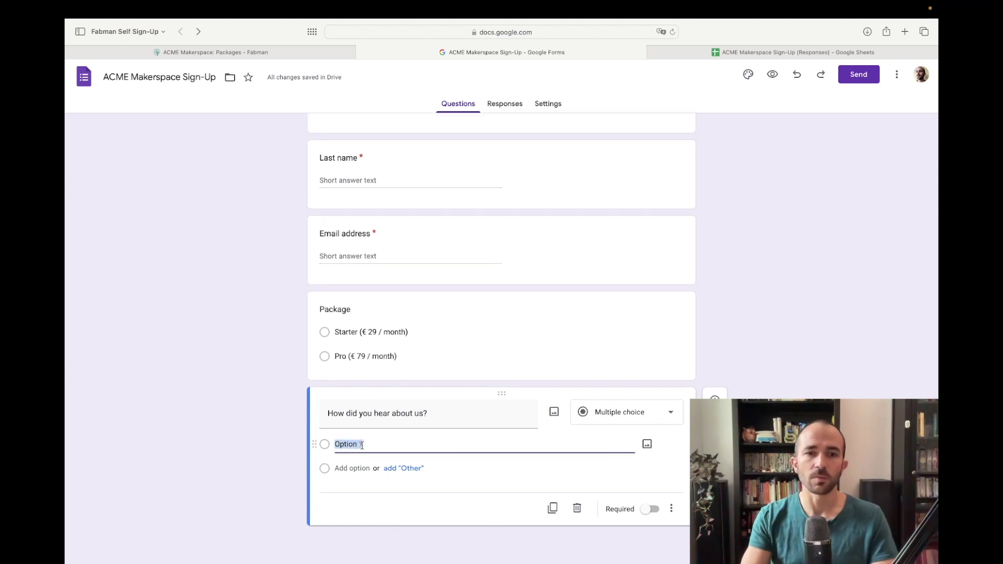
{"action": "type", "text": "Internet search"}
{"action": "key", "text": "Return"}
{"action": "type", "text": "Socia"}
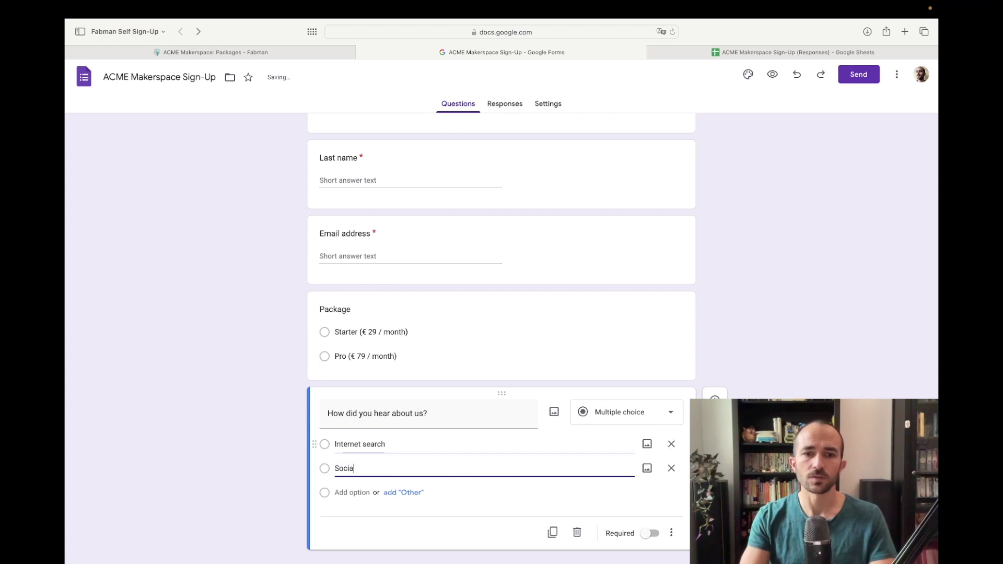
{"action": "type", "text": "l media"}
{"action": "key", "text": "Return"}
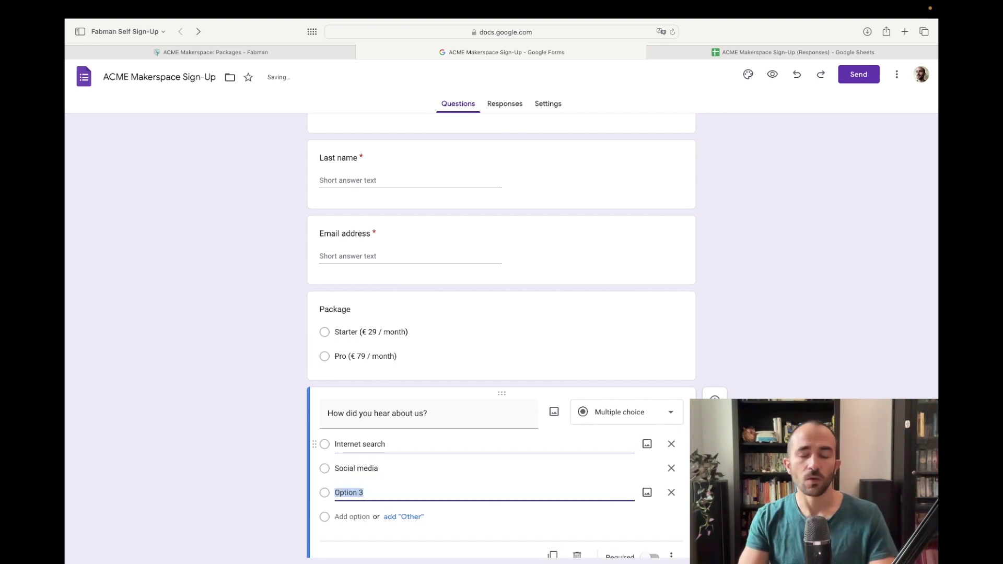
{"action": "type", "text": "Firne"}
{"action": "key", "text": "BackSpace"}
{"action": "key", "text": "BackSpace"}
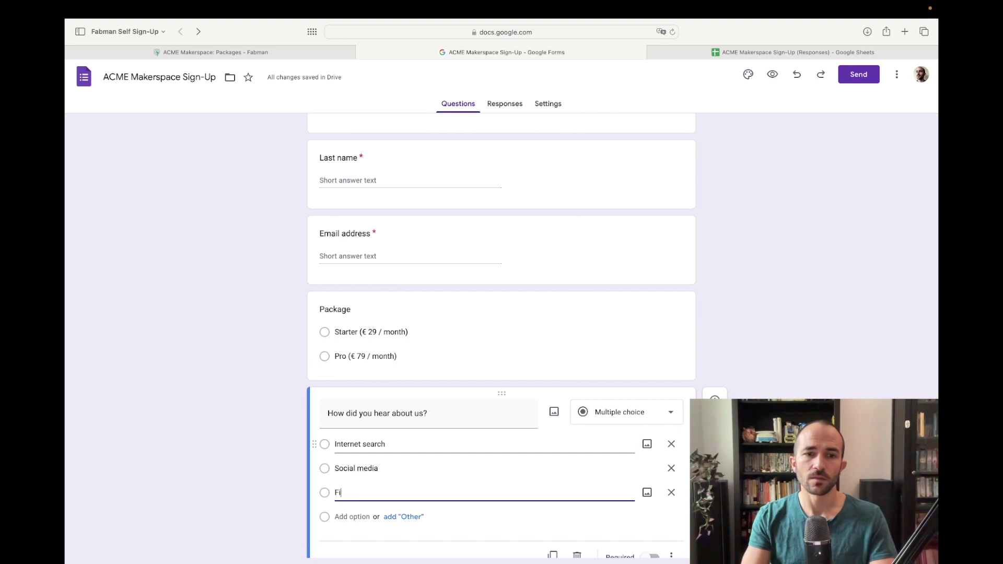
{"action": "key", "text": "BackSpace"}
{"action": "key", "text": "BackSpace"}
{"action": "type", "text": "riend / Fam"}
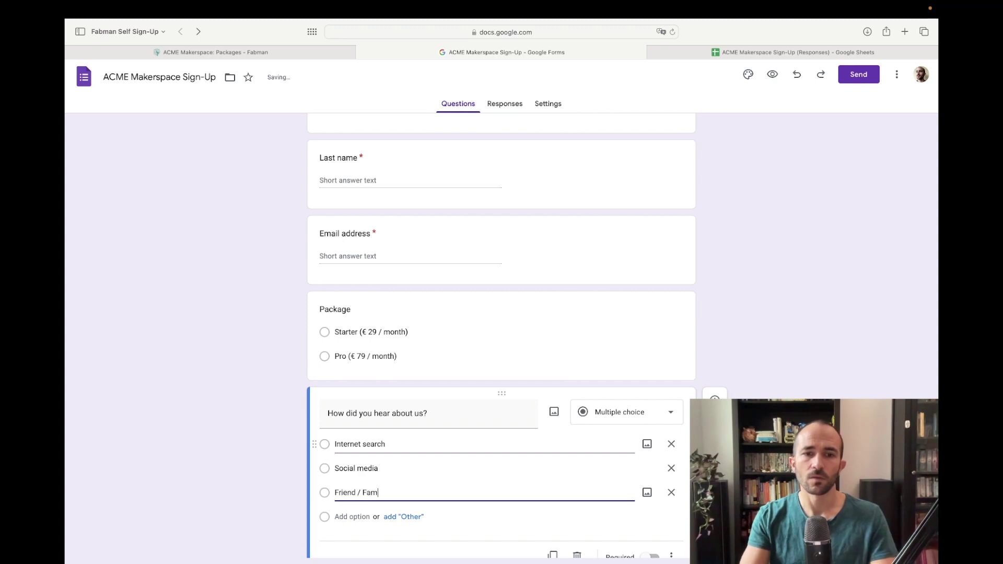
{"action": "type", "text": "ily"}
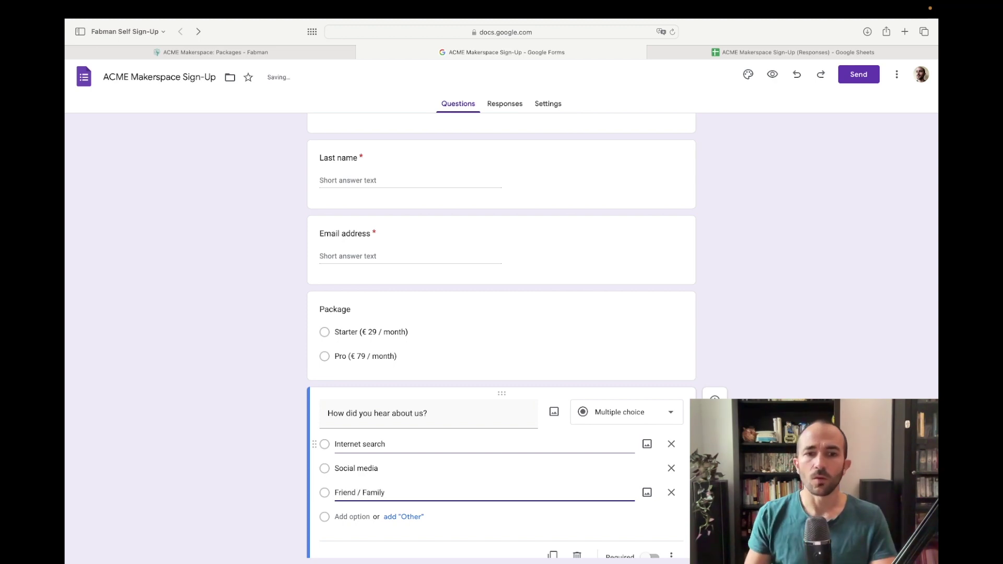
Step: Add a Local newspaper option and an Other choice to the referral question
{"action": "scroll", "coordinate": [402, 477], "scroll_direction": "down", "scroll_amount": 2}
{"action": "type", "text": "0"}
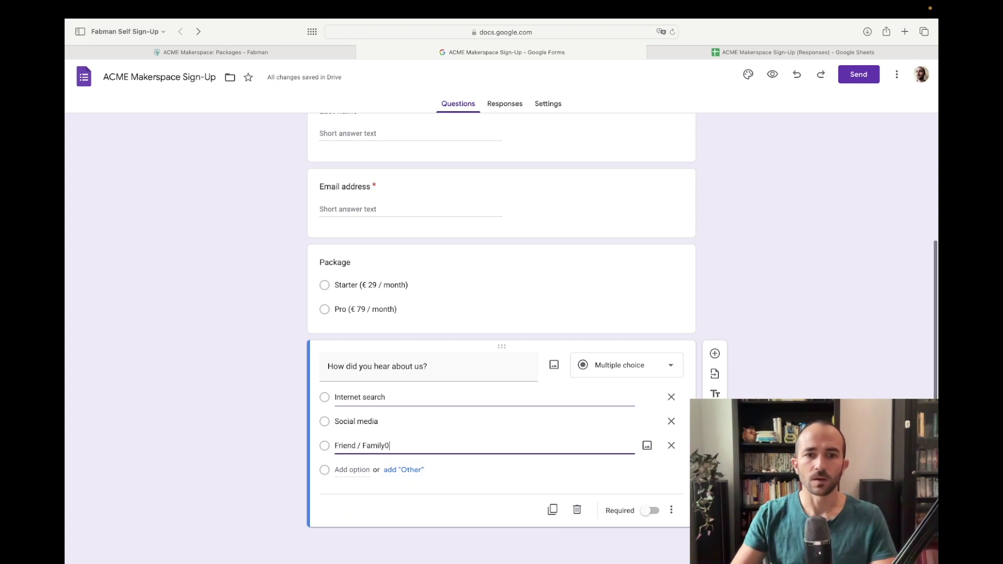
{"action": "key", "text": "Return"}
{"action": "type", "text": "Local newspaper"}
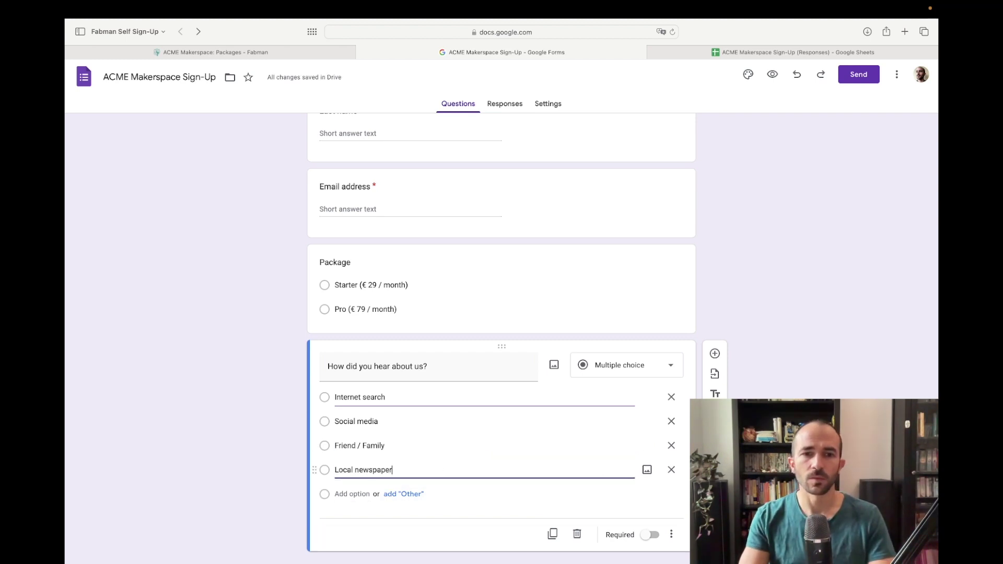
{"action": "left_click", "coordinate": [405, 495]}
Step: Make the Package question required
{"action": "scroll", "coordinate": [648, 523], "scroll_direction": "down", "scroll_amount": 2}
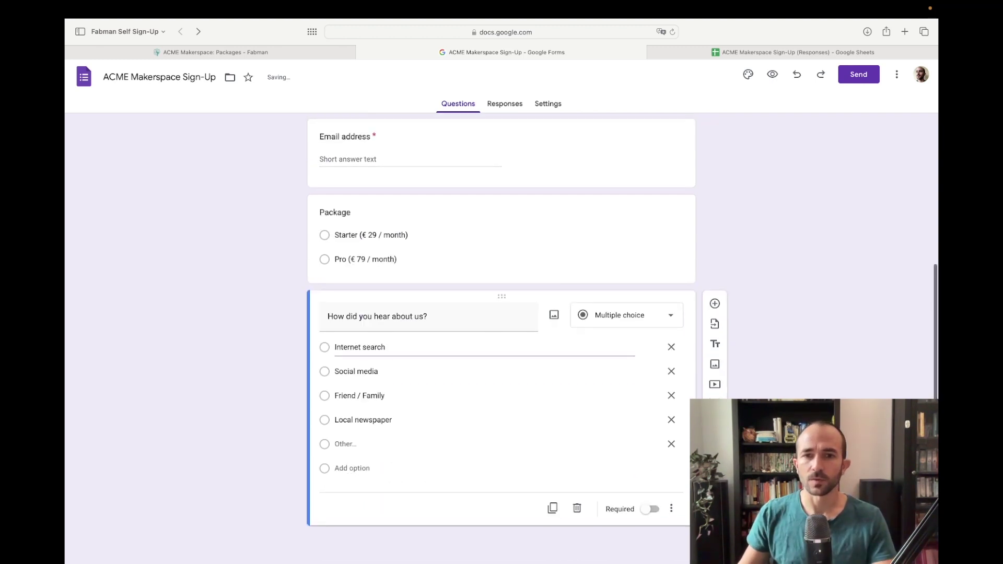
{"action": "left_click", "coordinate": [579, 208]}
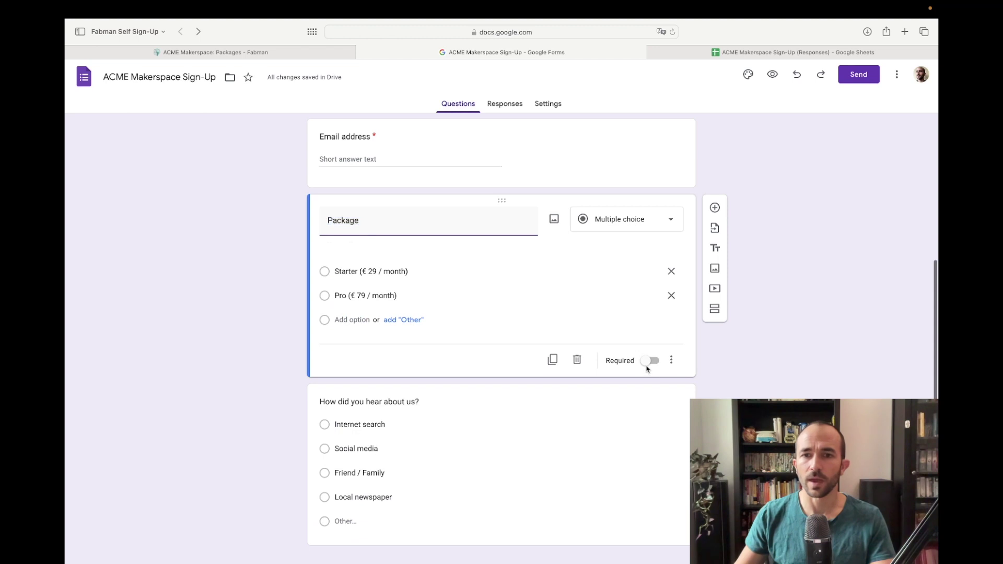
{"action": "left_click", "coordinate": [650, 341]}
{"action": "scroll", "coordinate": [695, 326], "scroll_direction": "up", "scroll_amount": 3}
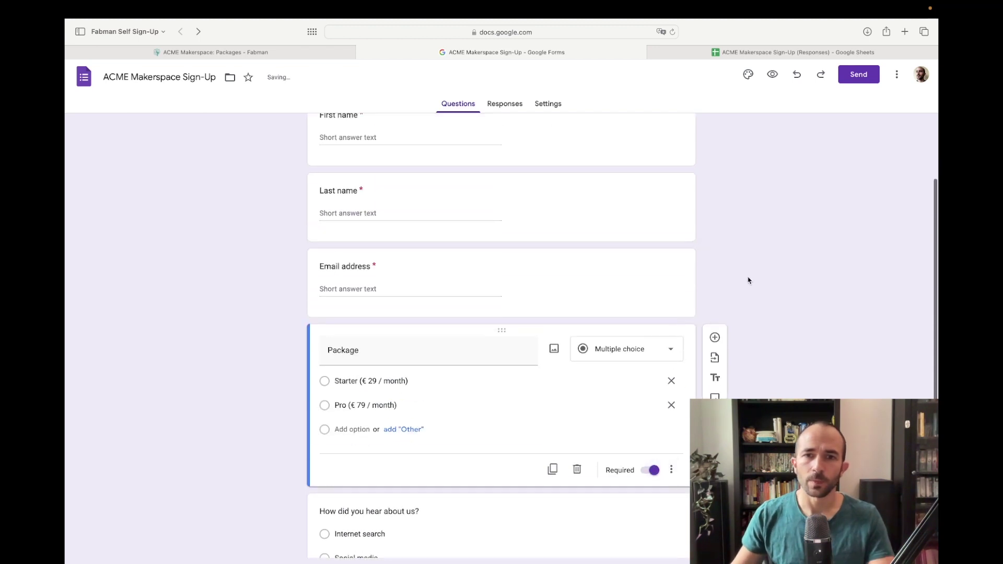
{"action": "left_click", "coordinate": [756, 55]}
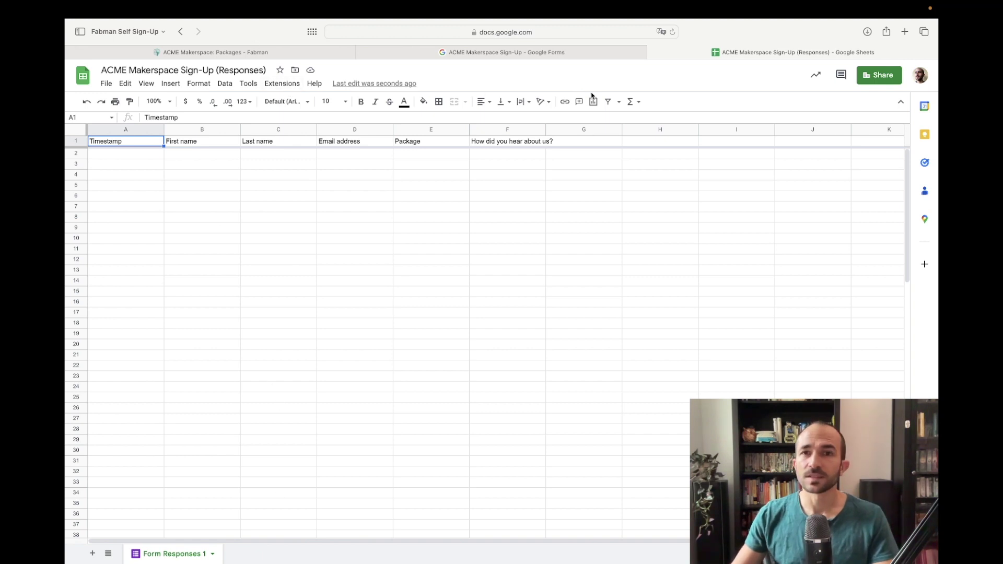
Step: Run Extensions > Fabman Self Sign-Up > Set up this form in the responses spreadsheet
{"action": "left_click", "coordinate": [286, 85]}
{"action": "mouse_move", "coordinate": [318, 189]}
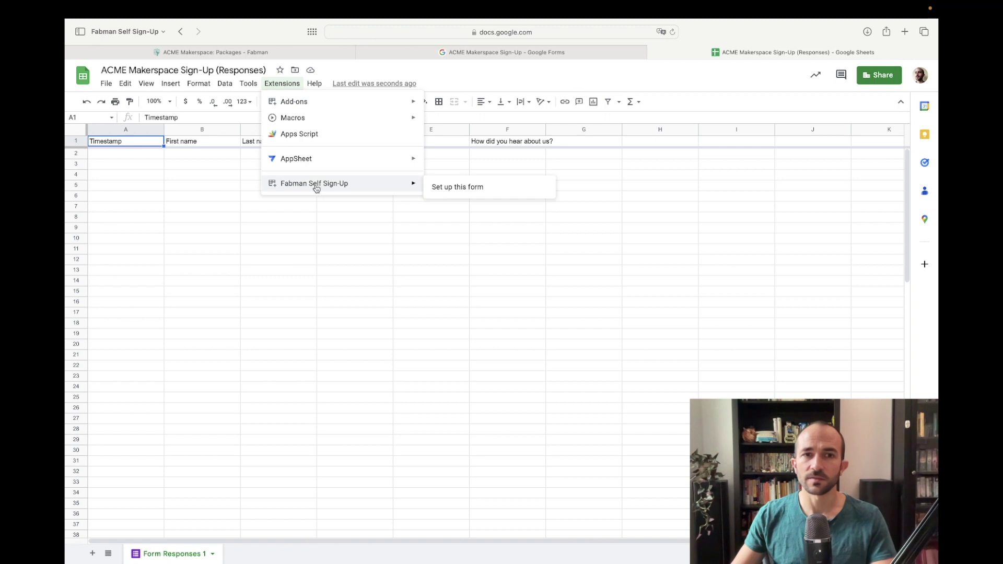
{"action": "left_click", "coordinate": [472, 191]}
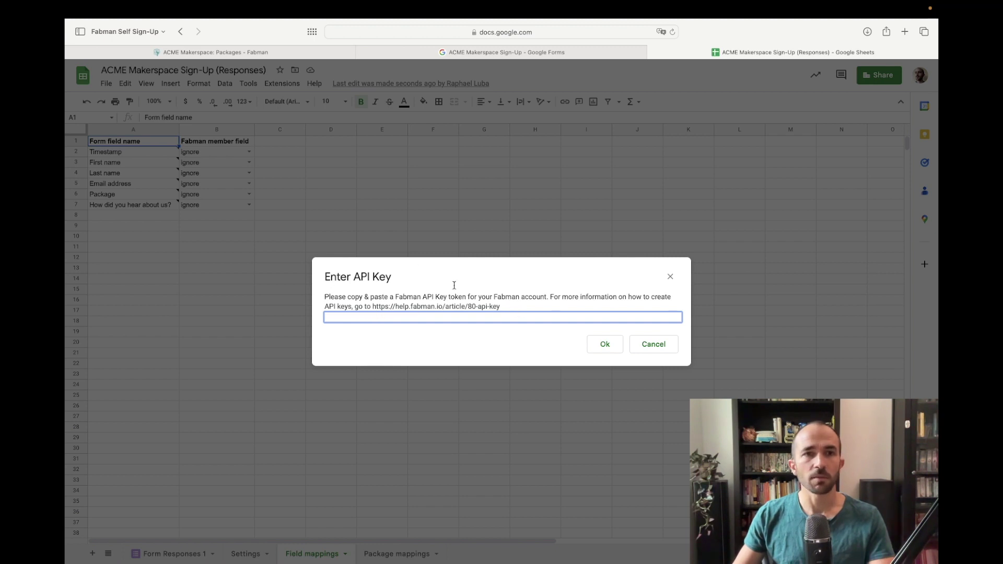
{"action": "left_click", "coordinate": [247, 53]}
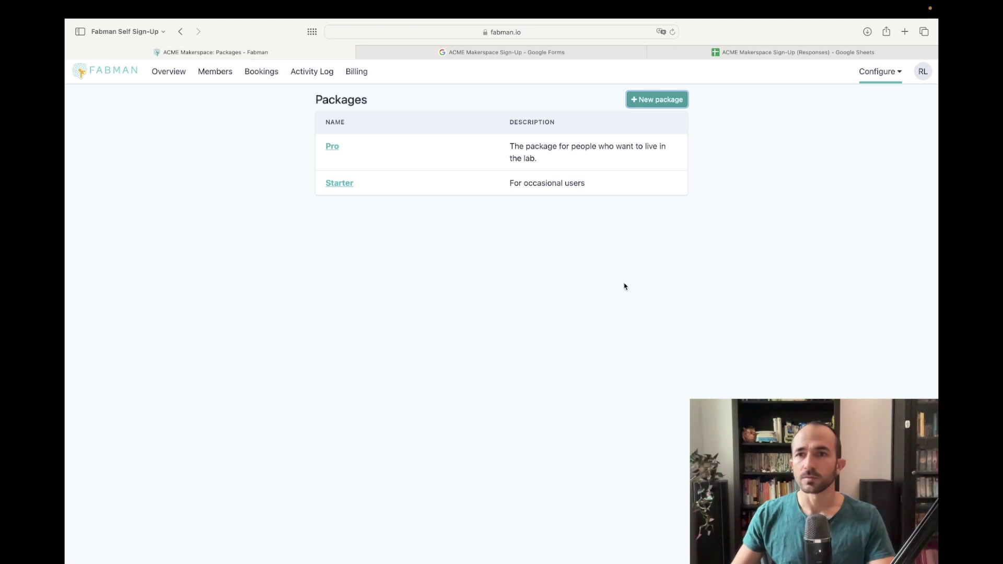
Step: Create a Fabman API key 'Self Sign-Up via Google Forms' acting as Self Sign-Up Automation
{"action": "left_click", "coordinate": [887, 73]}
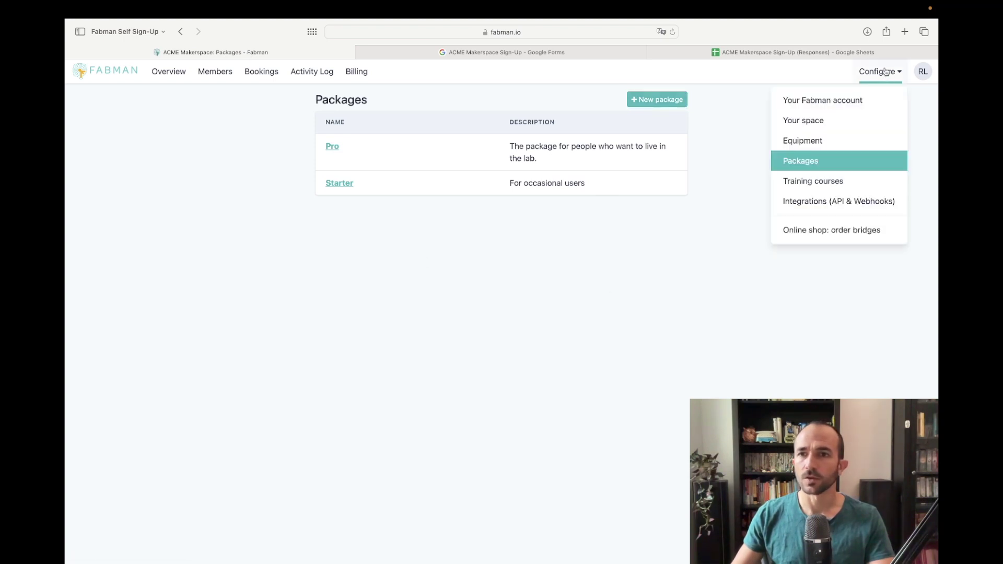
{"action": "left_click", "coordinate": [850, 208]}
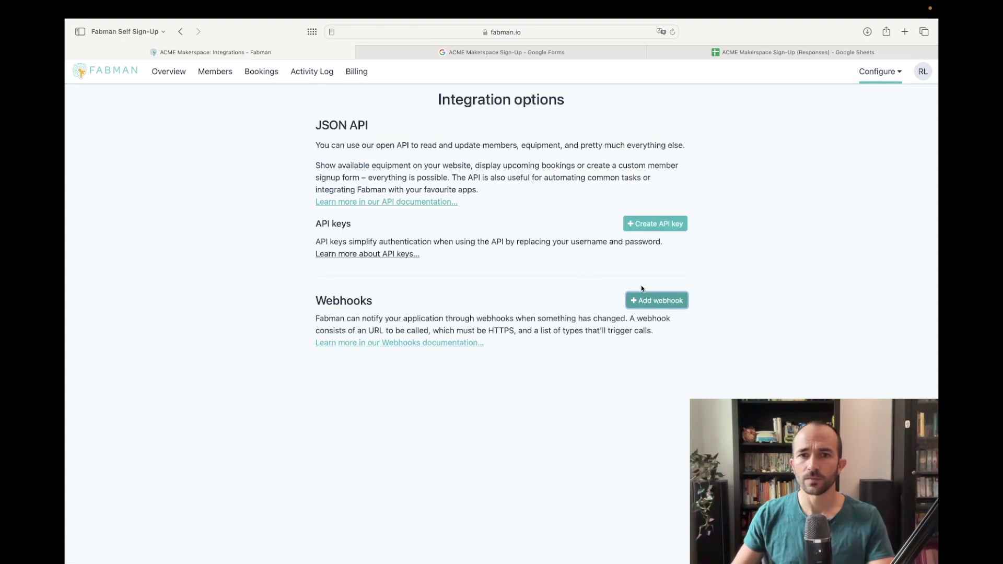
{"action": "left_click", "coordinate": [670, 224]}
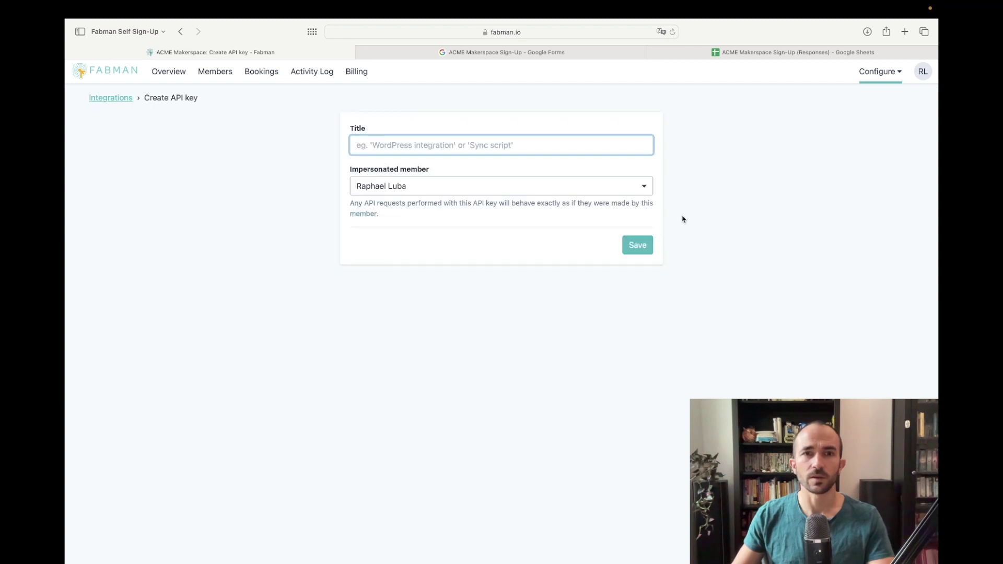
{"action": "type", "text": "S"}
{"action": "key", "text": "BackSpace"}
{"action": "type", "text": "Self Sign-Up via Google Forms"}
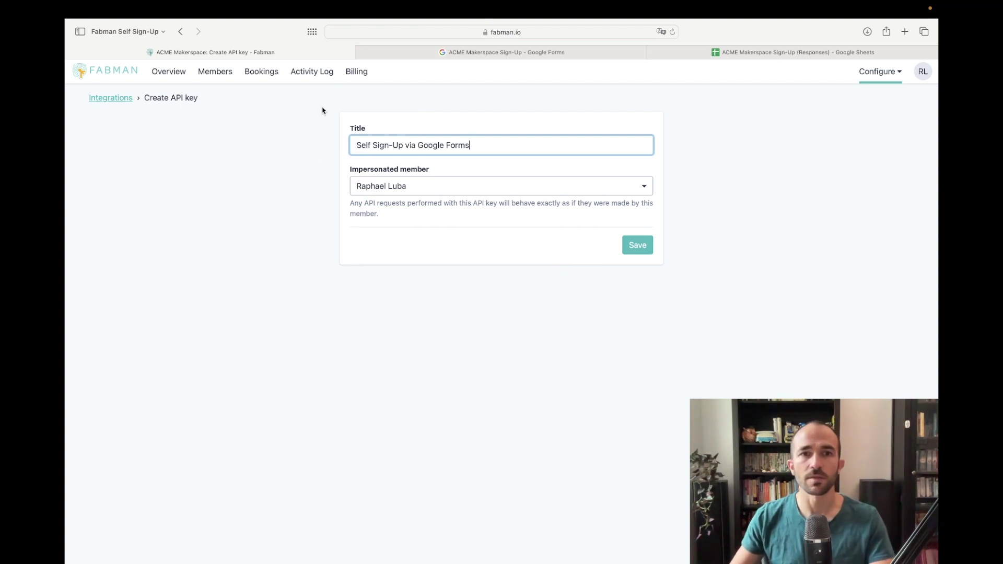
{"action": "left_click", "coordinate": [693, 192]}
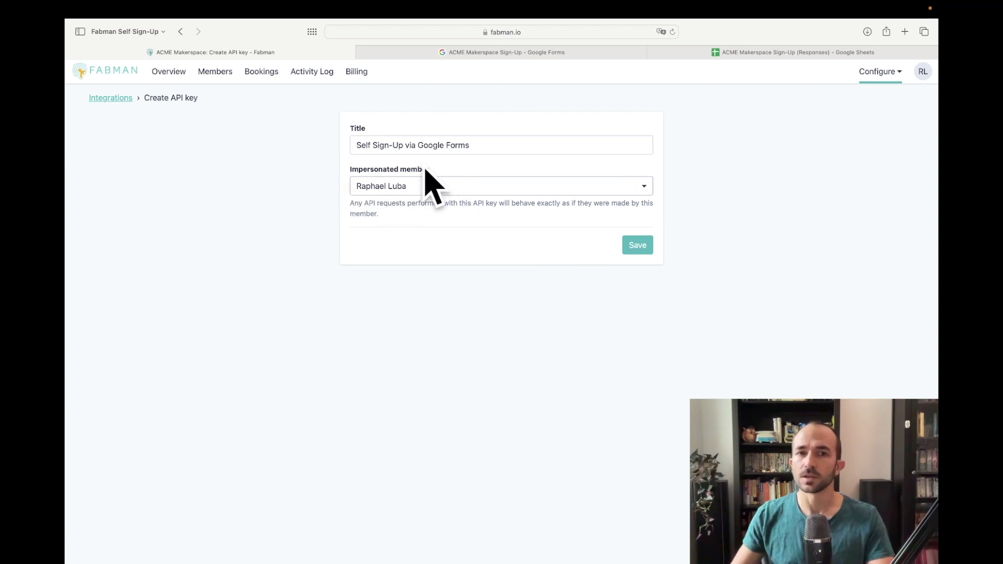
{"action": "left_click", "coordinate": [645, 186]}
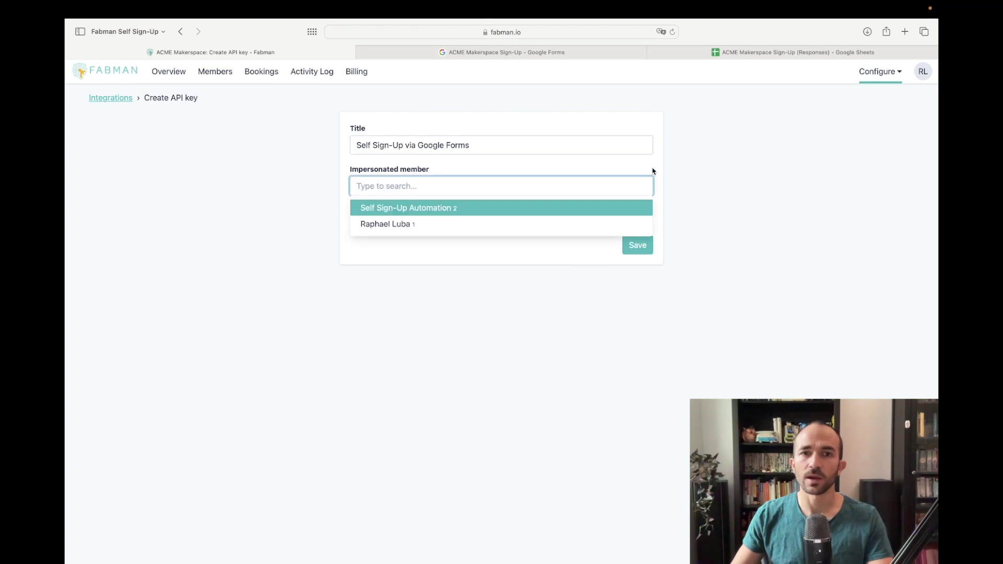
{"action": "left_click", "coordinate": [428, 210]}
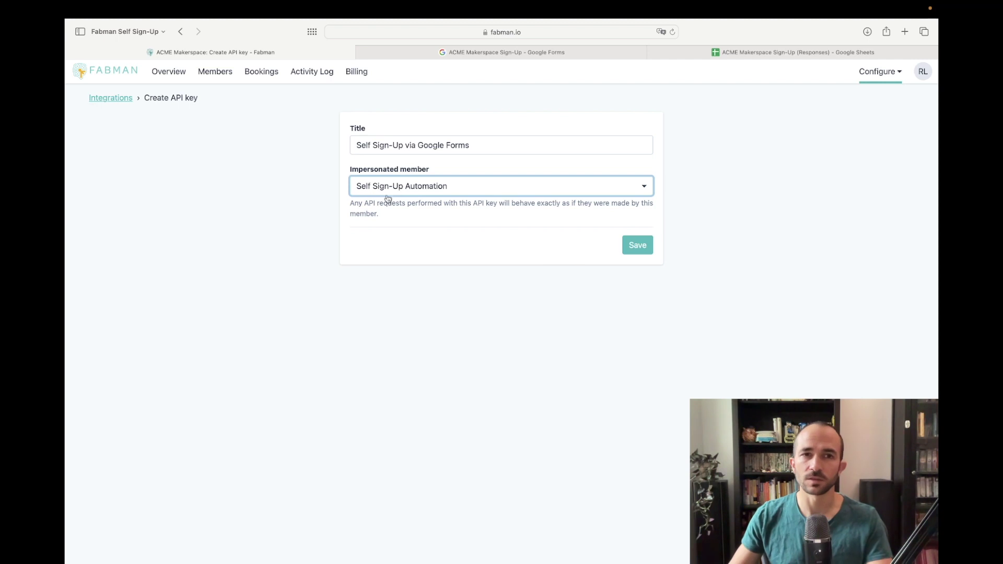
{"action": "left_click", "coordinate": [639, 244]}
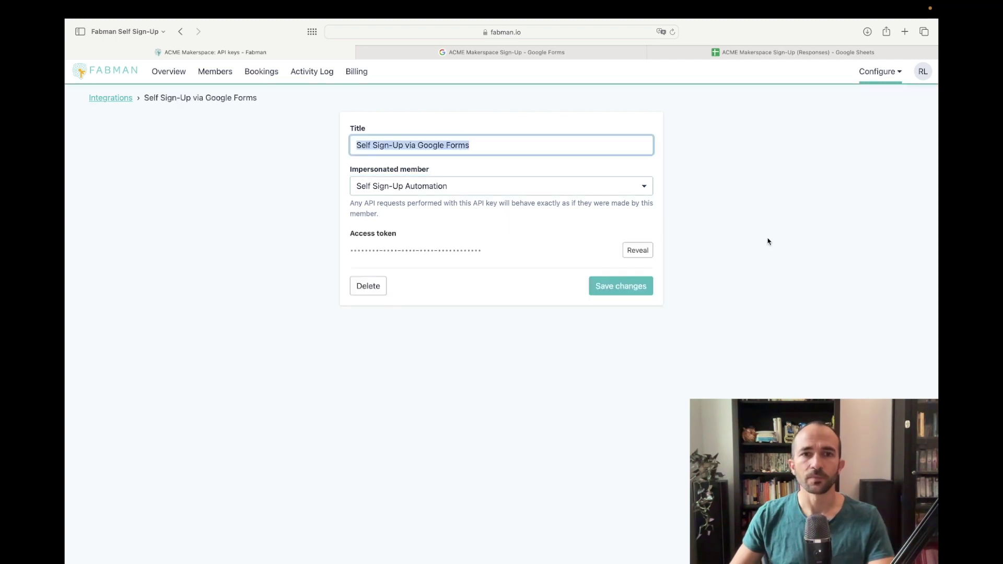
Step: Reveal and copy the key's access token and paste it into the Sheets API key prompt
{"action": "left_click", "coordinate": [638, 251]}
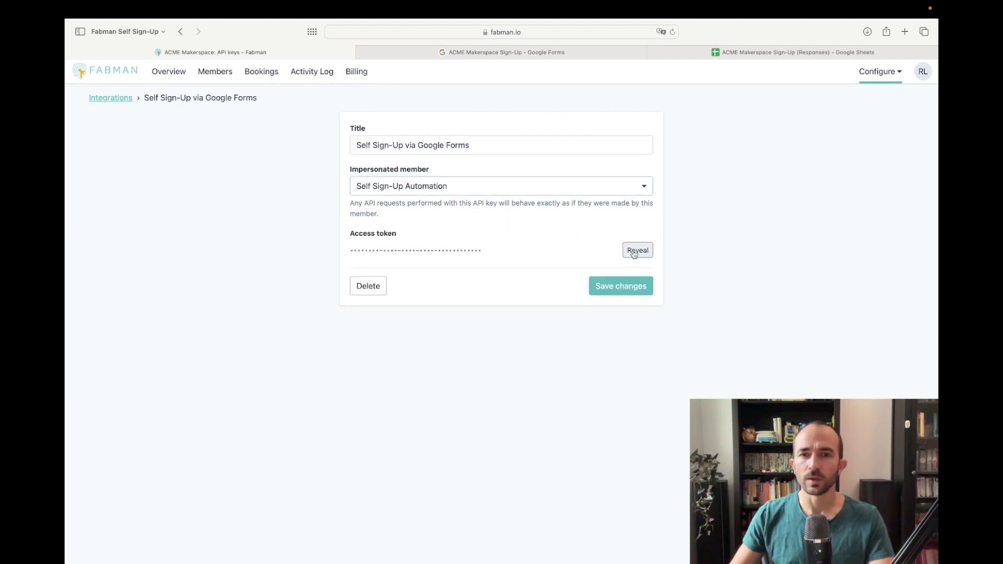
{"action": "left_click_drag", "start_coordinate": [533, 254], "coordinate": [350, 252]}
{"action": "left_click", "coordinate": [381, 260]}
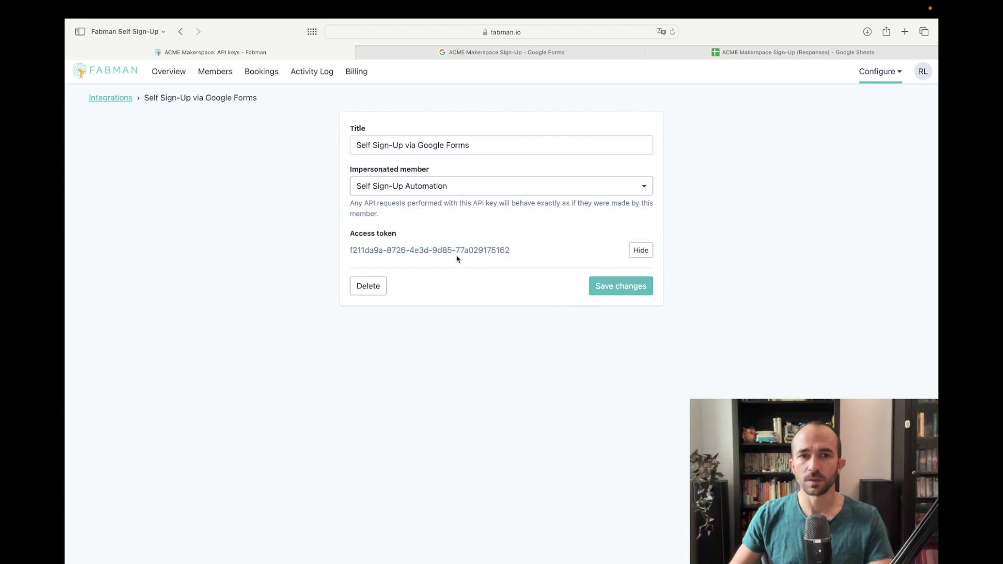
{"action": "triple_click", "coordinate": [476, 258]}
{"action": "key", "text": "super+c"}
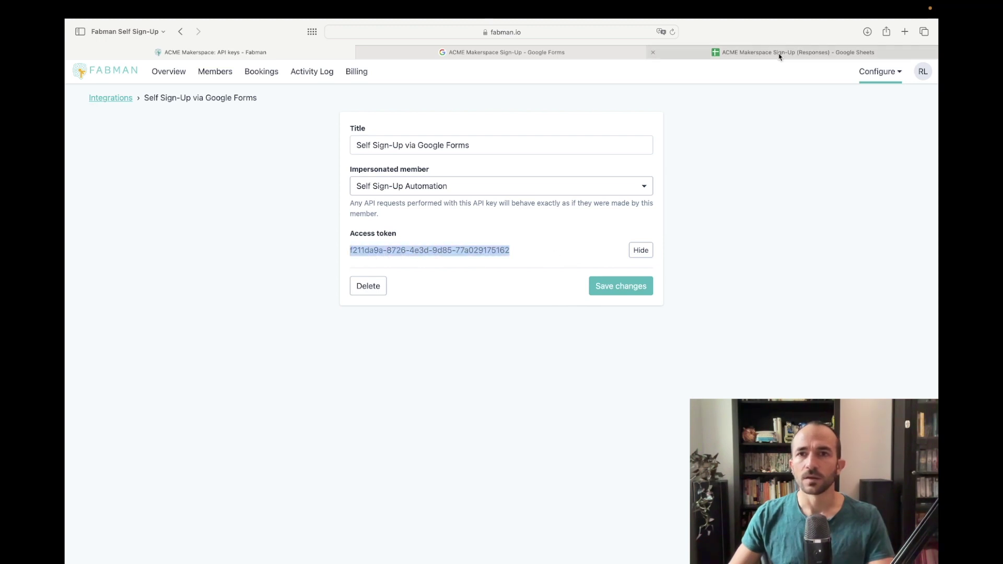
{"action": "left_click", "coordinate": [779, 52]}
{"action": "key", "text": "super+v"}
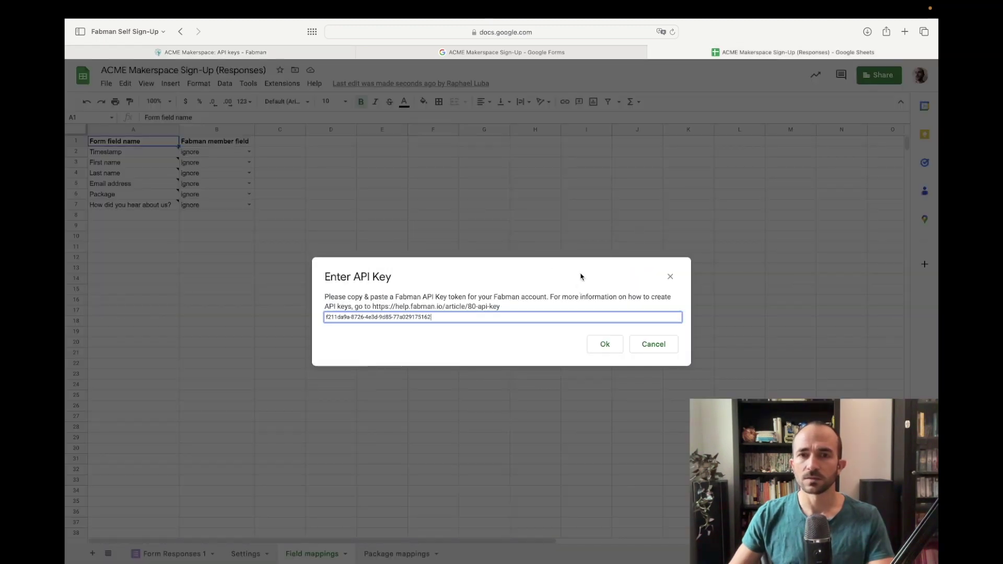
Step: Confirm the pasted API key and dismiss the cell note on the Field mappings sheet
{"action": "left_click", "coordinate": [606, 344]}
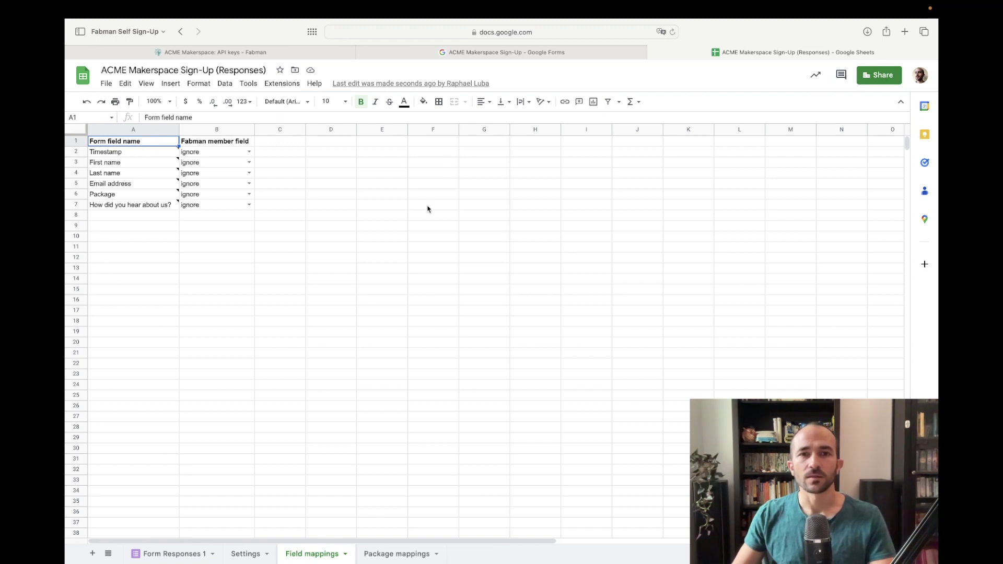
{"action": "mouse_move", "coordinate": [130, 157]}
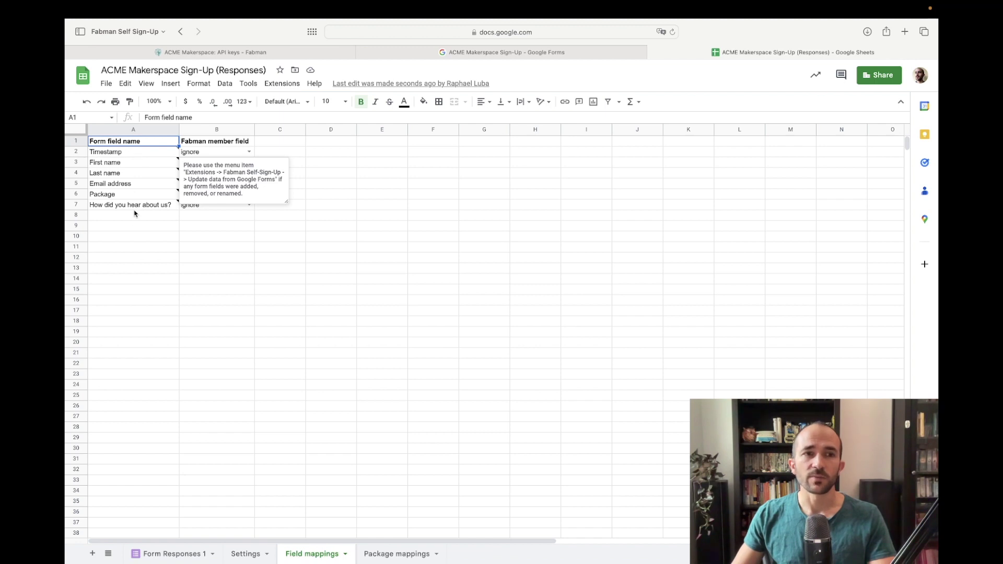
{"action": "left_click", "coordinate": [140, 235]}
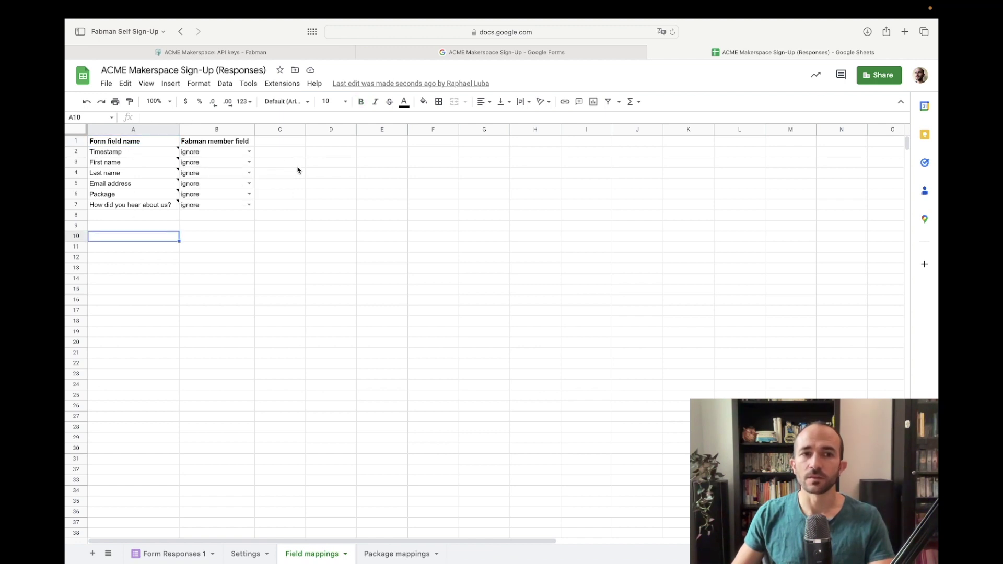
Step: Map First name, Last name, Email address and Package name, leaving the referral question as ignore
{"action": "left_click", "coordinate": [249, 163]}
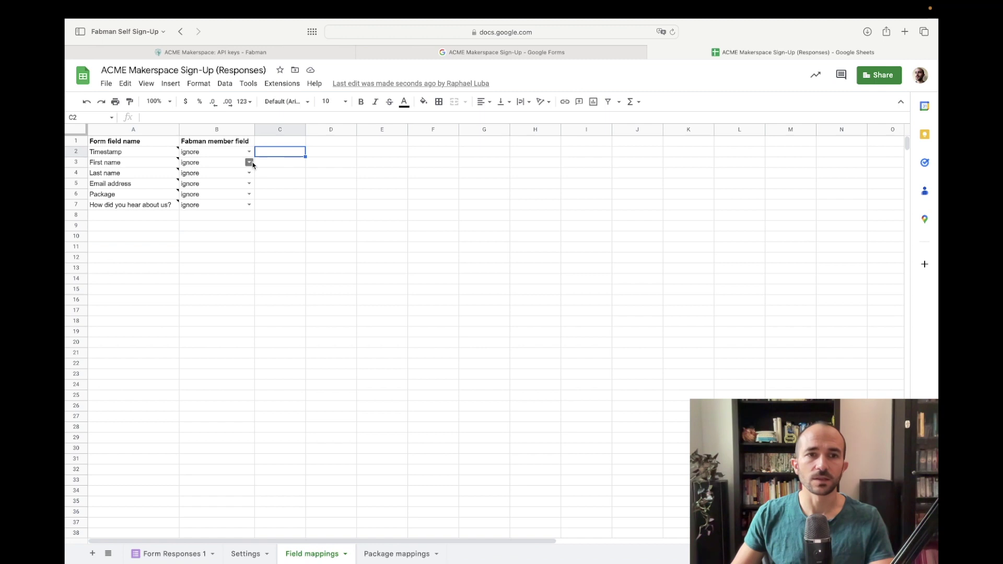
{"action": "left_click", "coordinate": [218, 203]}
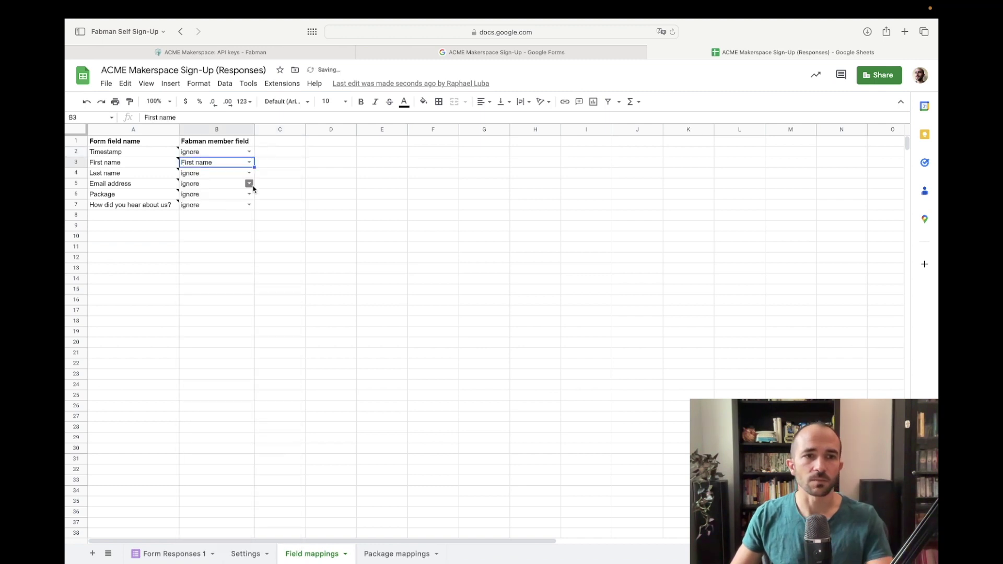
{"action": "left_click", "coordinate": [249, 174]}
{"action": "left_click", "coordinate": [214, 227]}
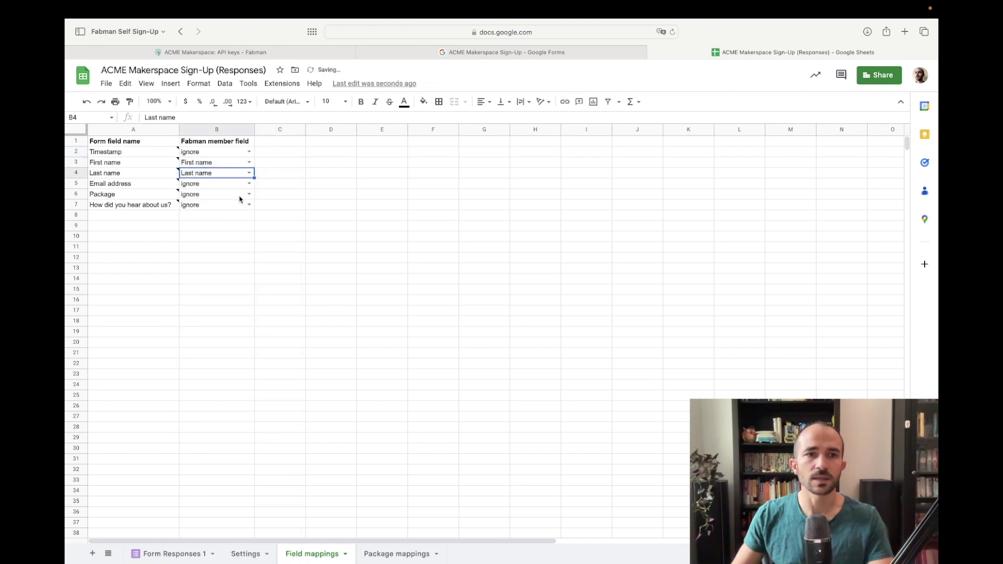
{"action": "left_click", "coordinate": [249, 185]}
{"action": "left_click", "coordinate": [236, 254]}
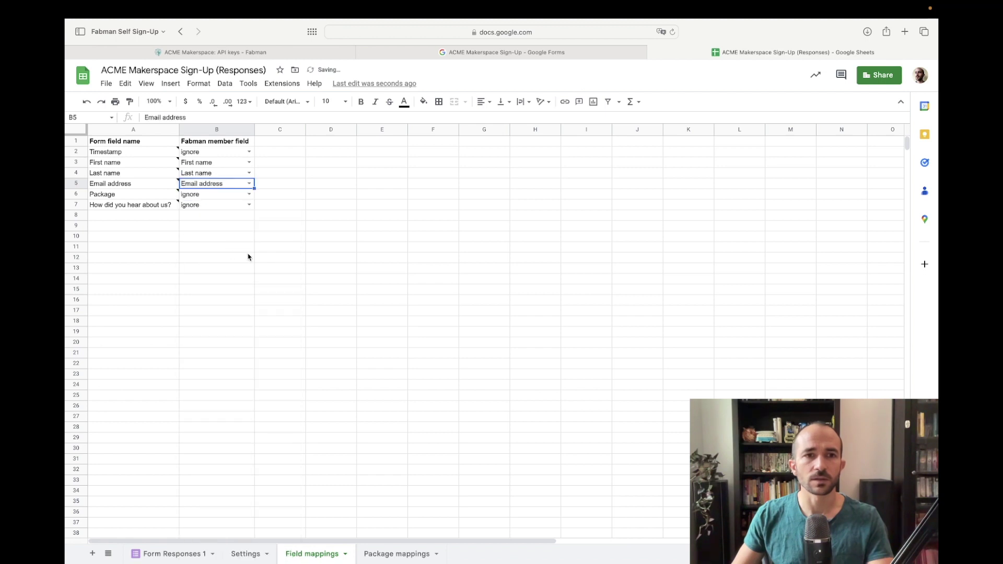
{"action": "left_click", "coordinate": [249, 195]}
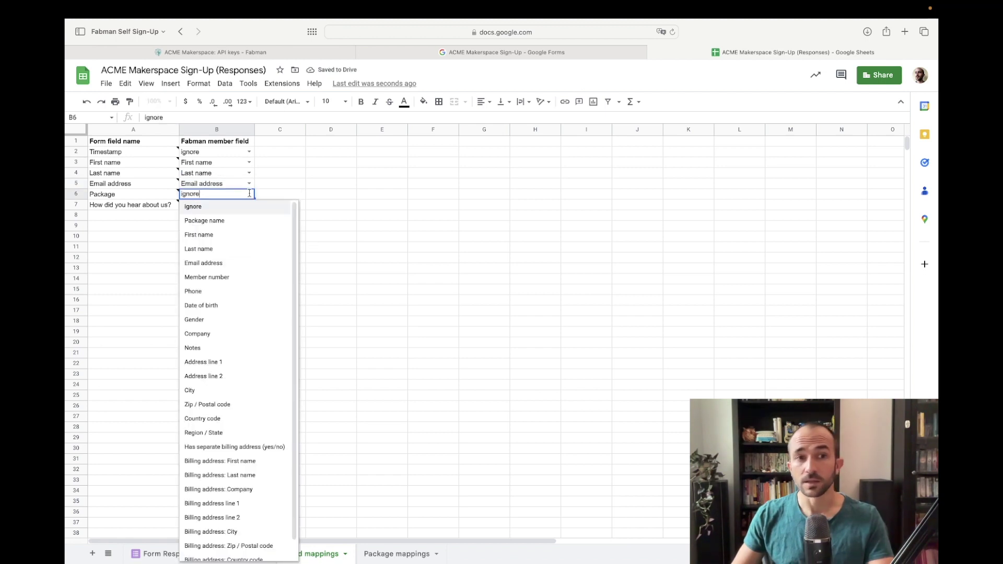
{"action": "left_click", "coordinate": [215, 222]}
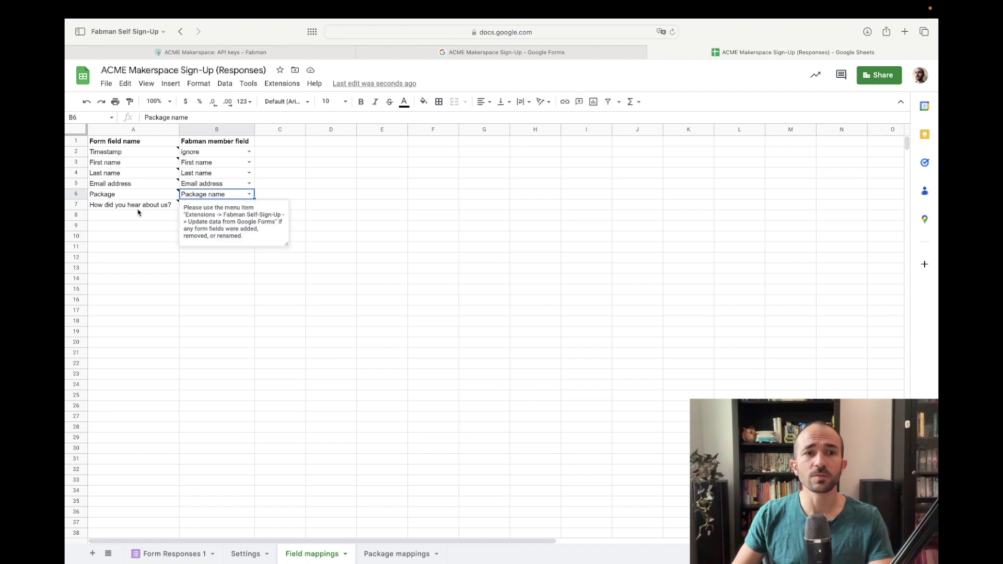
{"action": "left_click", "coordinate": [286, 196]}
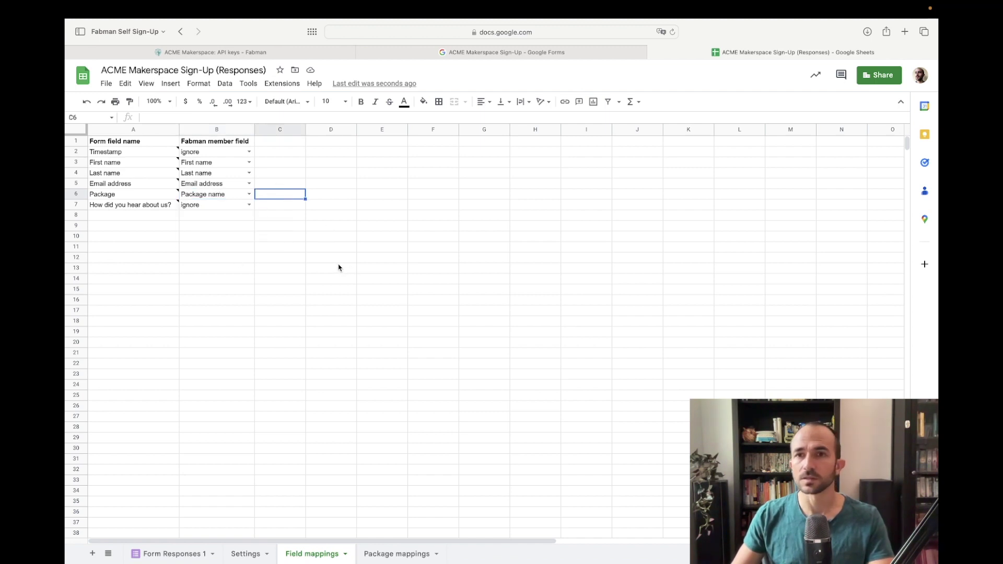
{"action": "left_click", "coordinate": [249, 204]}
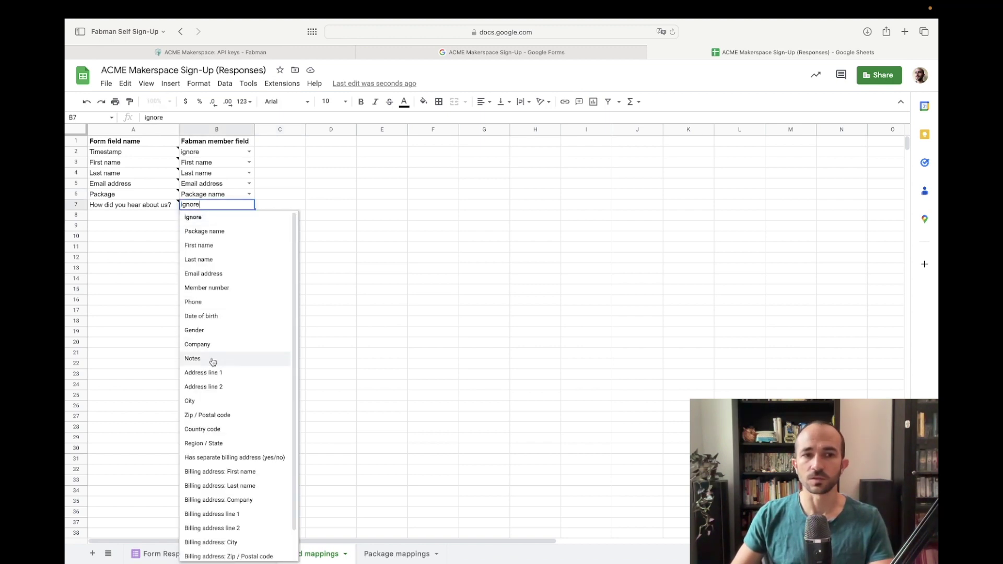
{"action": "left_click", "coordinate": [323, 198]}
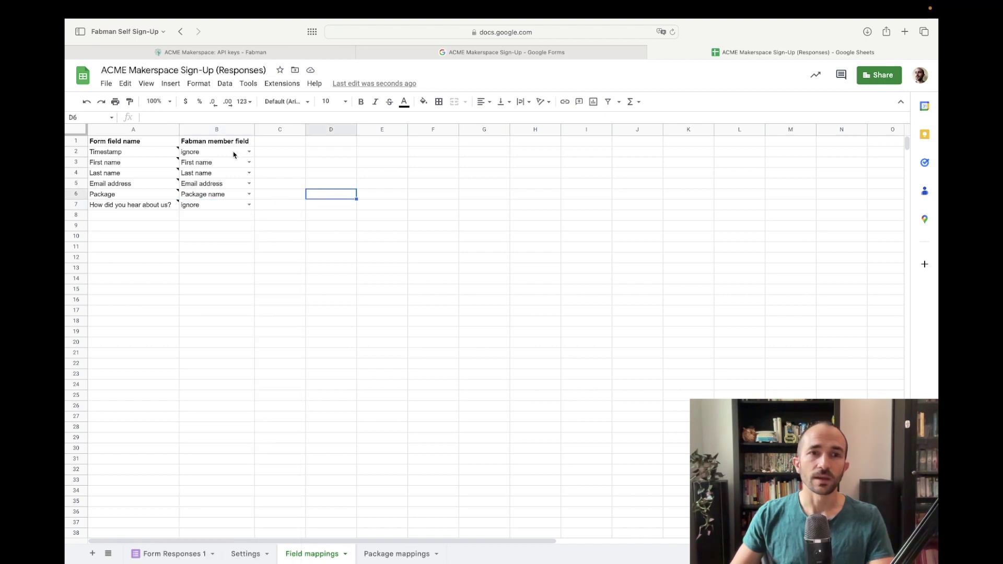
Step: Open the Package mappings sheet and compare it with the form's package options
{"action": "left_click", "coordinate": [406, 554]}
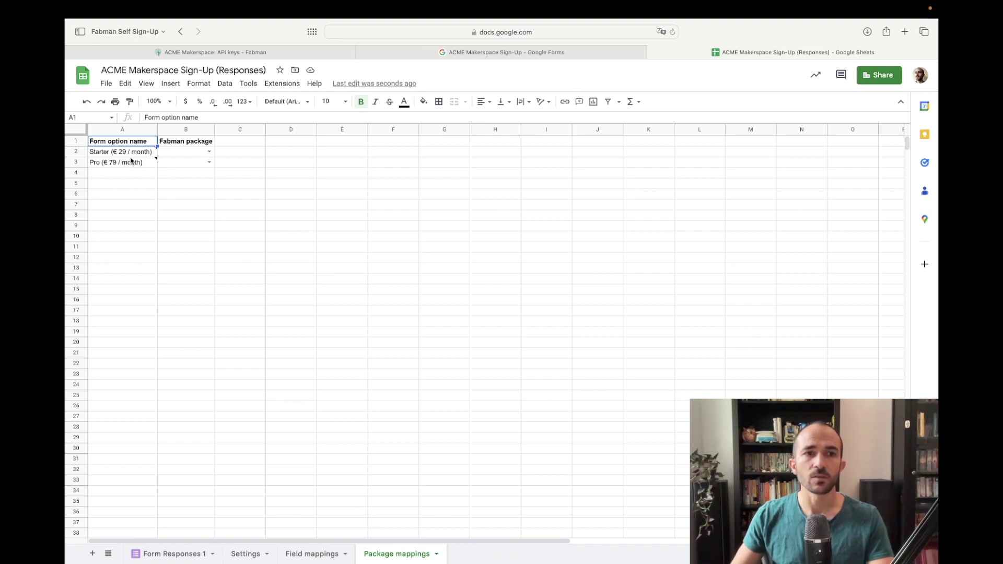
{"action": "mouse_move", "coordinate": [134, 154]}
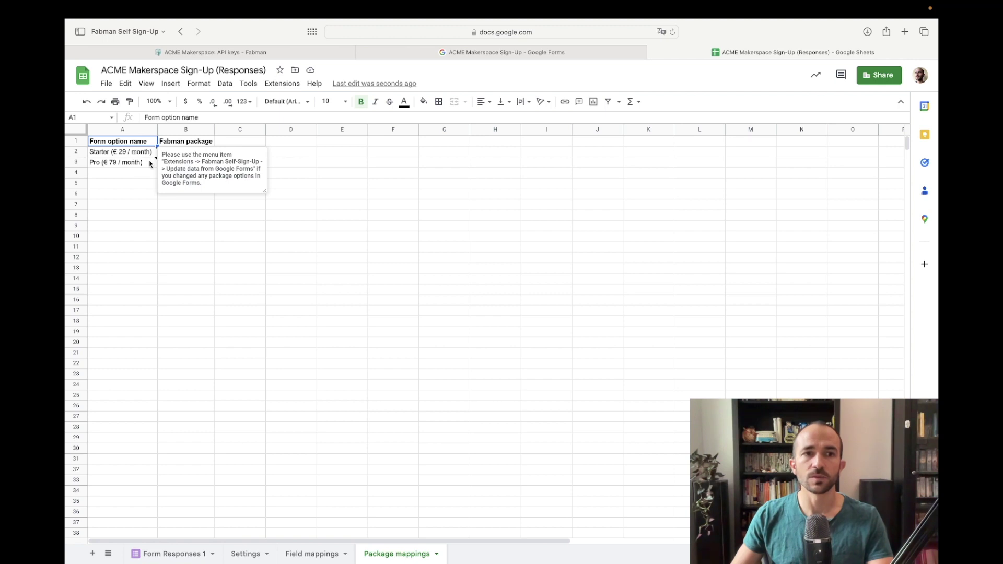
{"action": "left_click", "coordinate": [490, 52]}
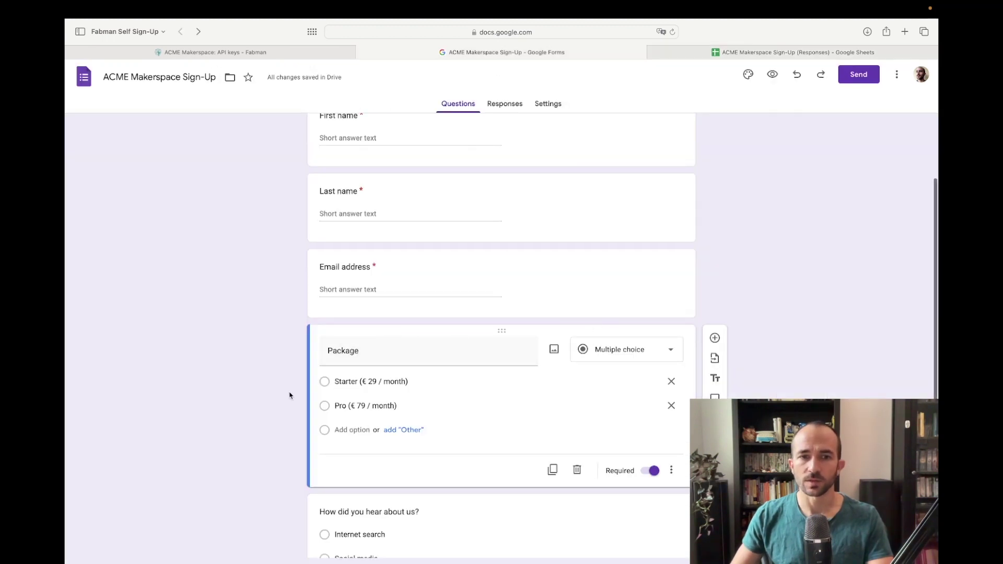
{"action": "left_click", "coordinate": [715, 52]}
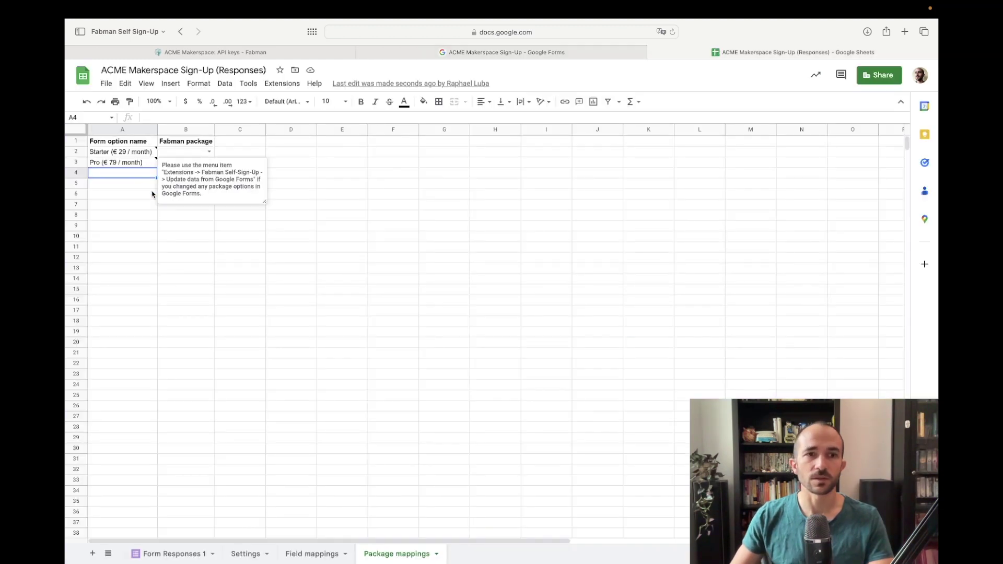
{"action": "left_click", "coordinate": [307, 157]}
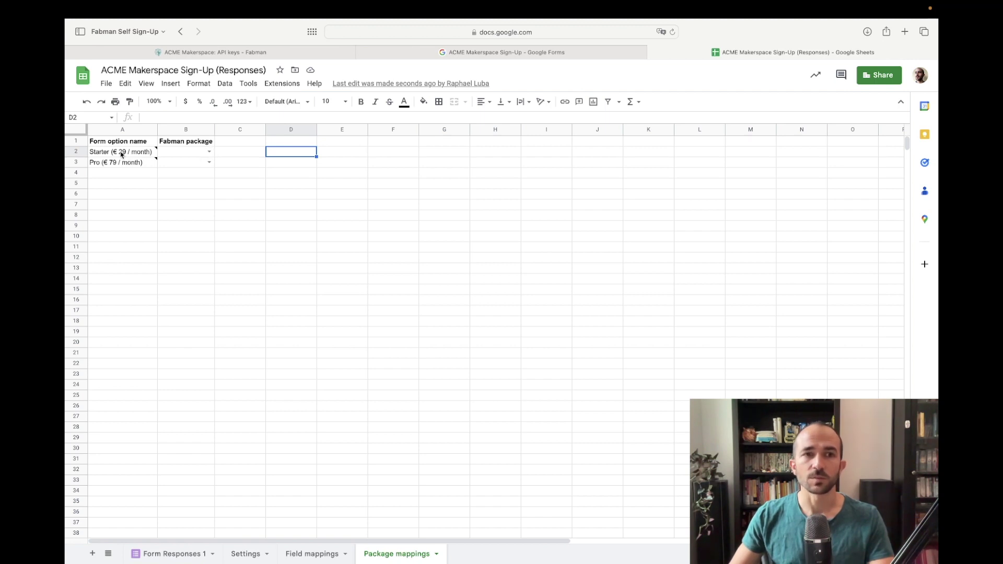
Step: Map the Starter option to the Starter package and Pro to Pro (ID: 5645)
{"action": "left_click", "coordinate": [209, 151]}
{"action": "left_click", "coordinate": [201, 178]}
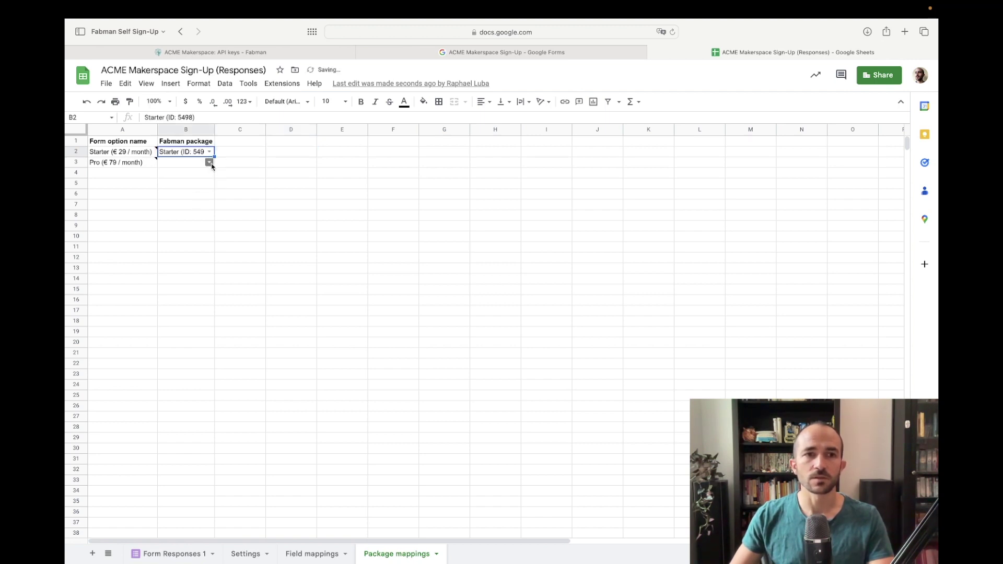
{"action": "left_click", "coordinate": [209, 162]}
{"action": "left_click", "coordinate": [197, 174]}
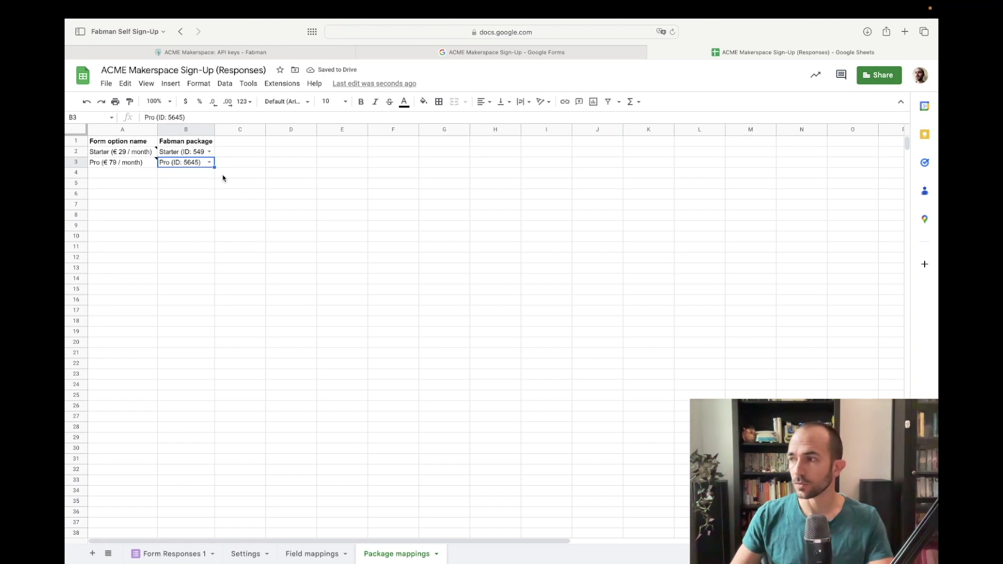
{"action": "left_click", "coordinate": [224, 175]}
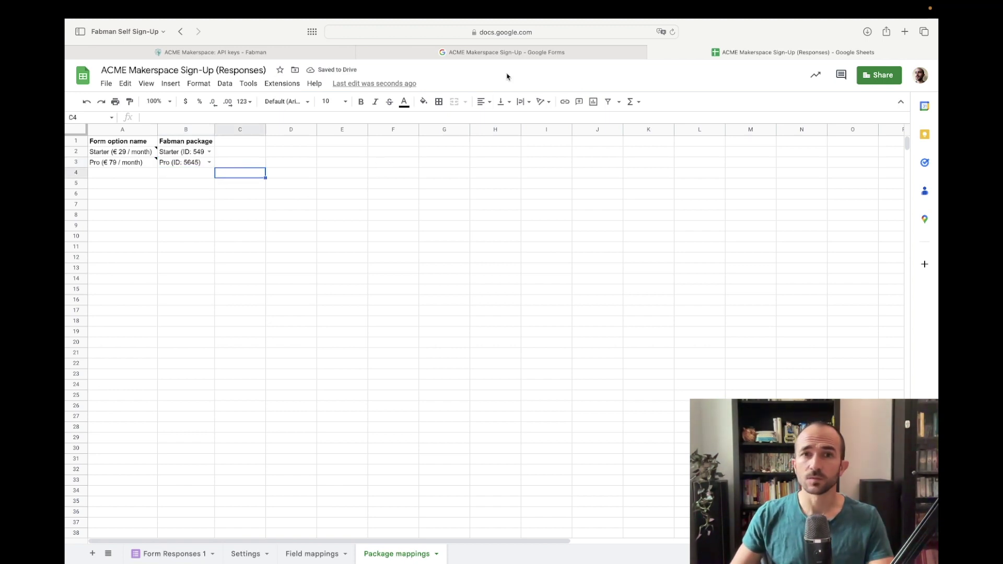
{"action": "left_click", "coordinate": [522, 55]}
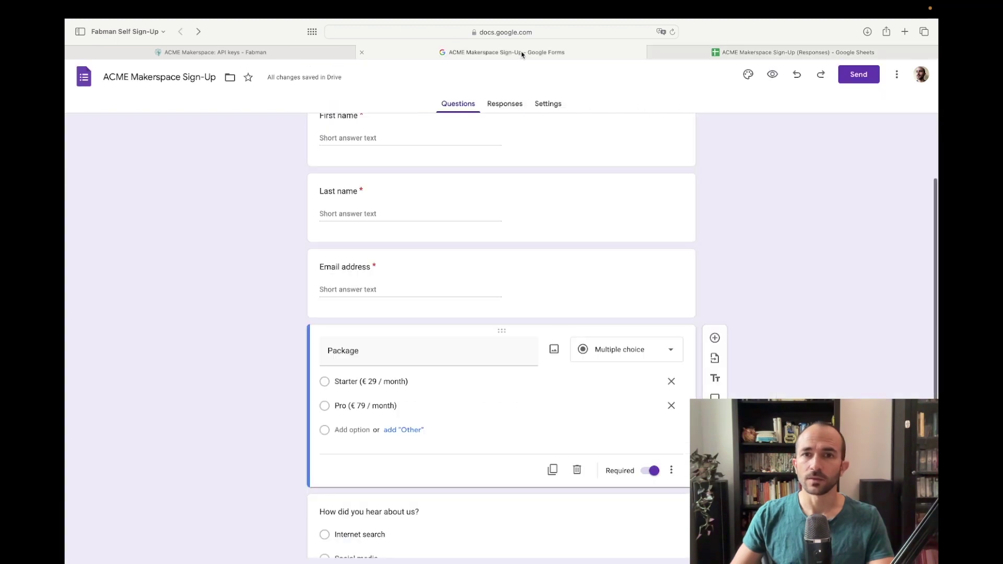
Step: In the form preview, enter a test first name, last name and email address
{"action": "left_click", "coordinate": [774, 75]}
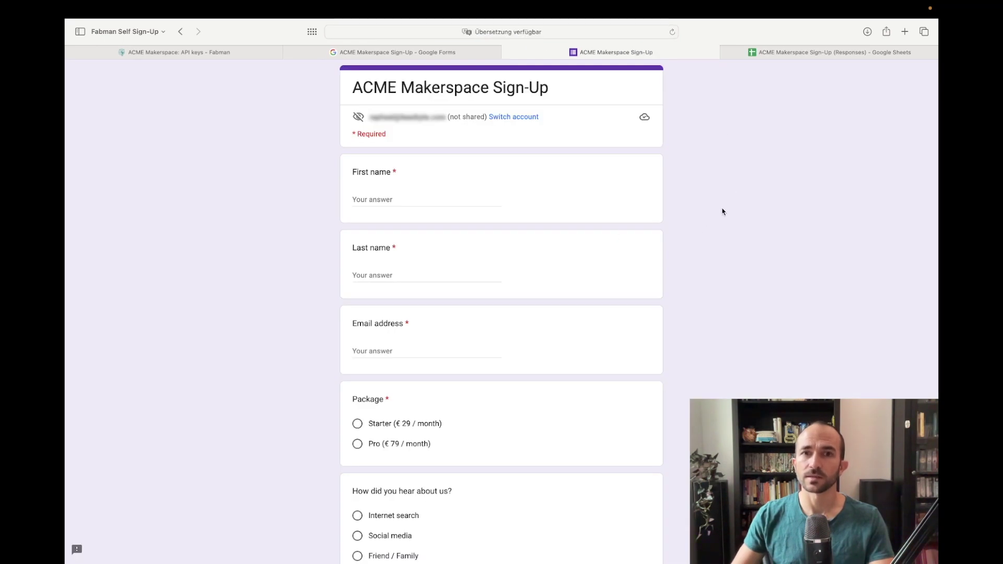
{"action": "scroll", "coordinate": [739, 197], "scroll_direction": "down", "scroll_amount": 2}
{"action": "left_click", "coordinate": [400, 139]}
{"action": "type", "text": "Rap"}
{"action": "key", "text": "Tab"}
{"action": "type", "text": "Sign-Up-Test"}
{"action": "key", "text": "Tab"}
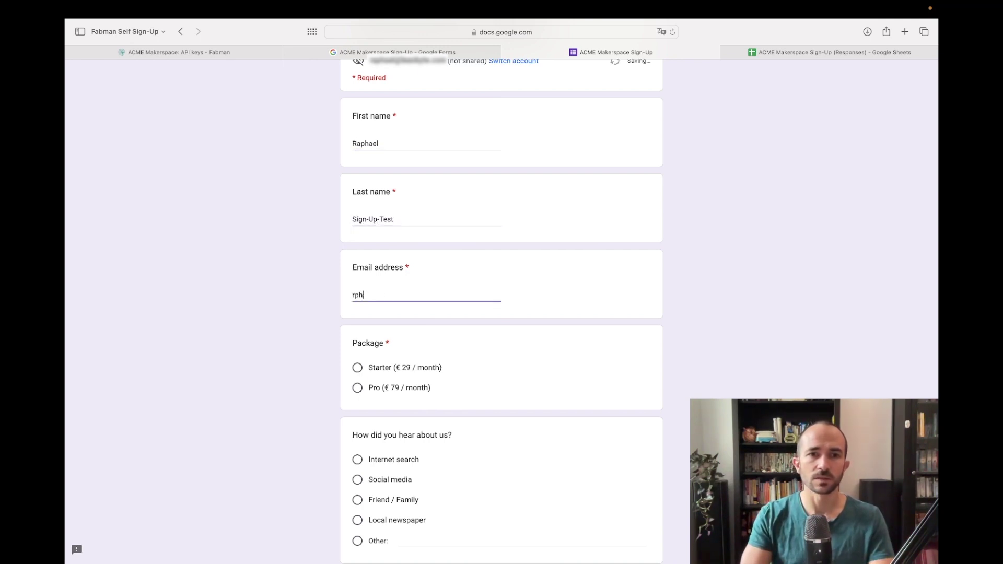
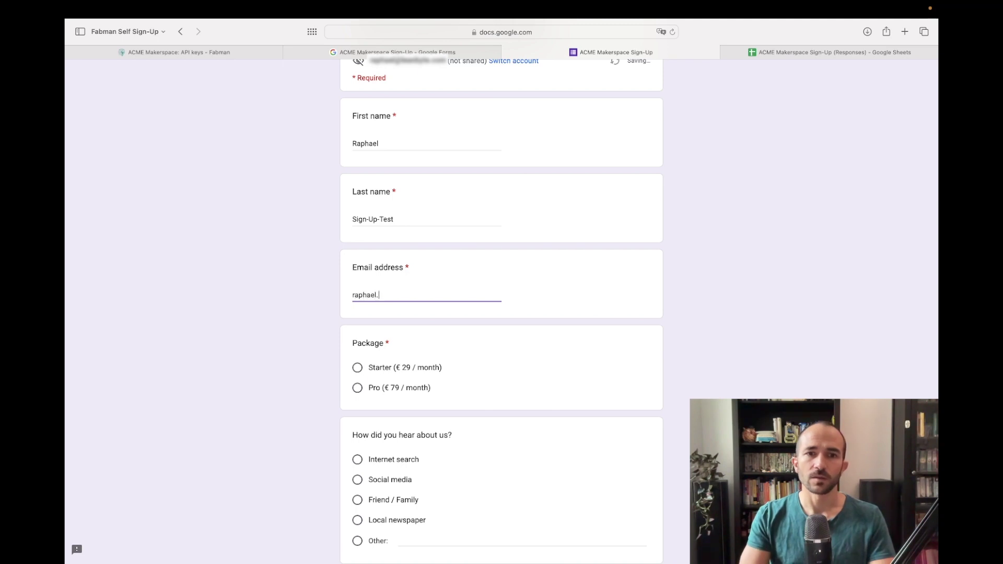
{"action": "key", "text": "Tab"}
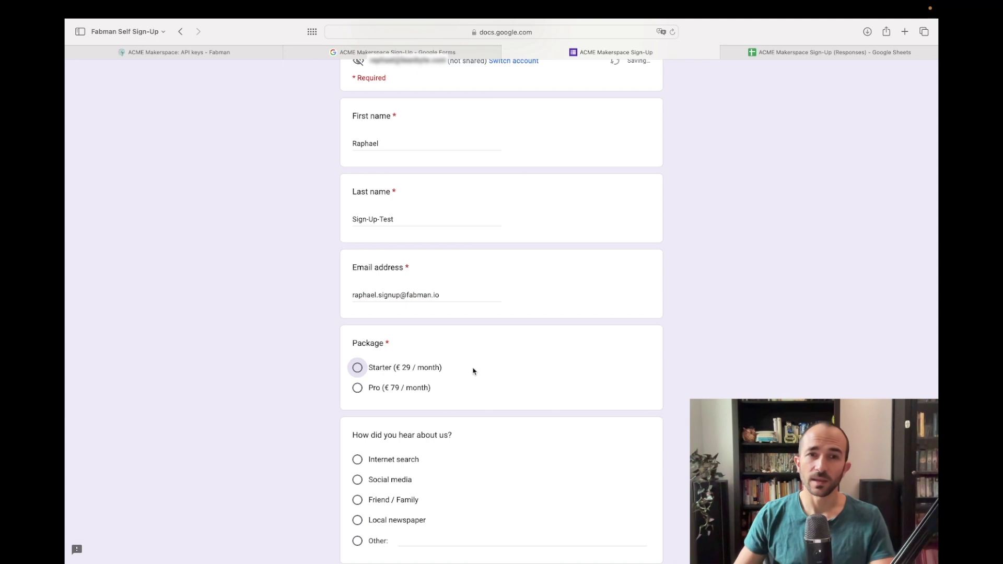
Step: Choose Starter and Friend / Family, then submit the test sign-up
{"action": "left_click", "coordinate": [400, 371]}
{"action": "scroll", "coordinate": [293, 371], "scroll_direction": "down", "scroll_amount": 3}
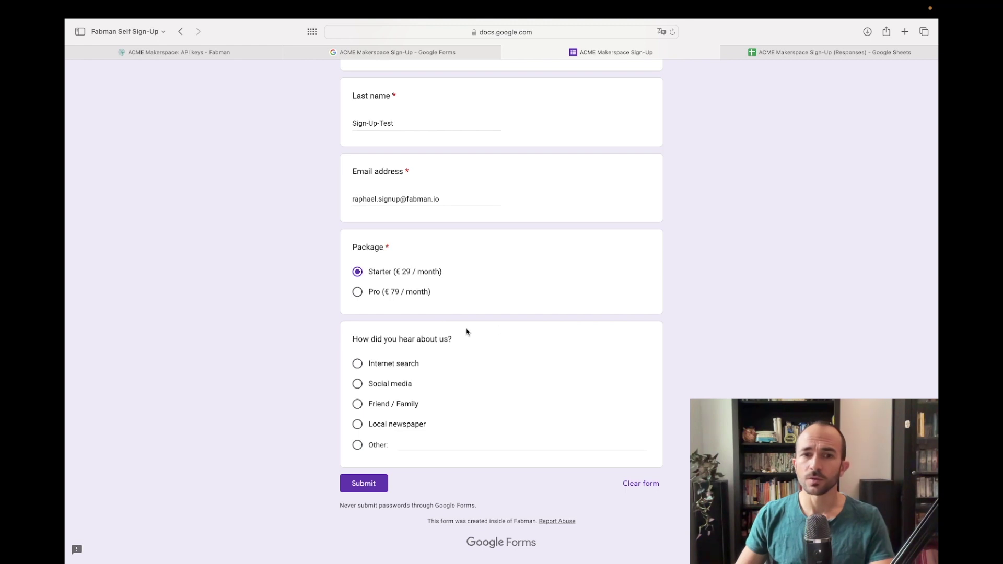
{"action": "left_click", "coordinate": [392, 408]}
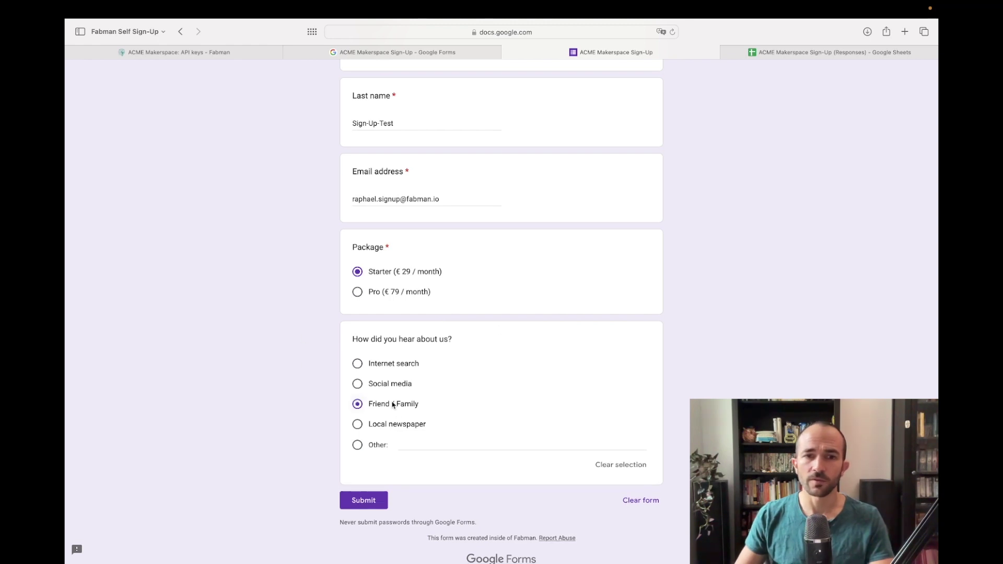
{"action": "left_click", "coordinate": [369, 504]}
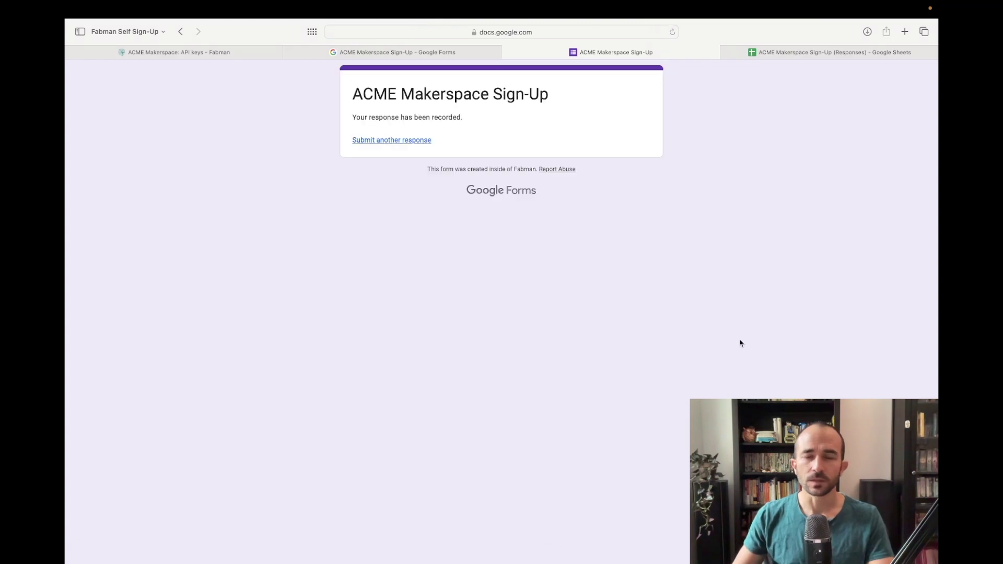
Step: Confirm the test sign-up appears as a new row in Form Responses 1
{"action": "left_click", "coordinate": [810, 55]}
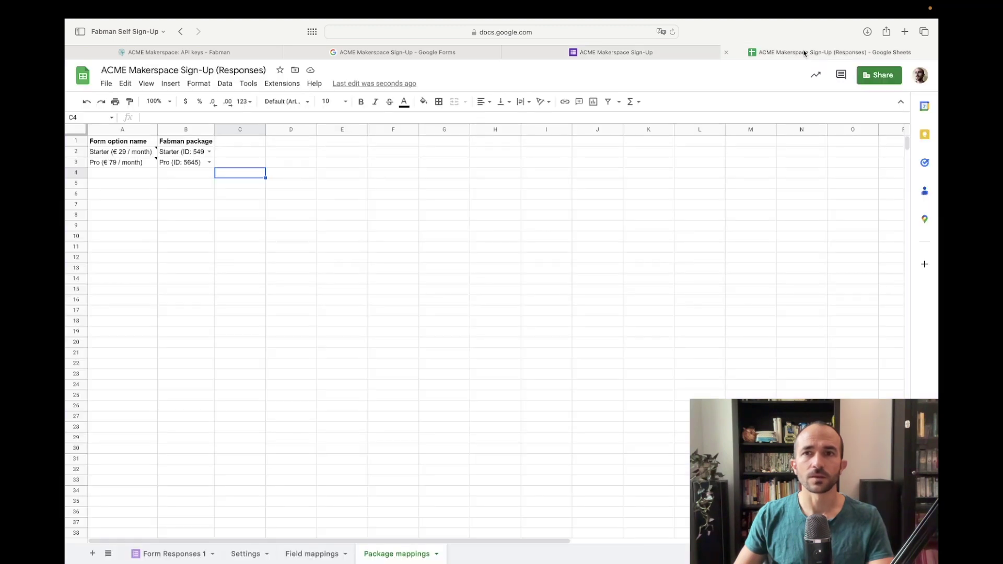
{"action": "left_click", "coordinate": [173, 554]}
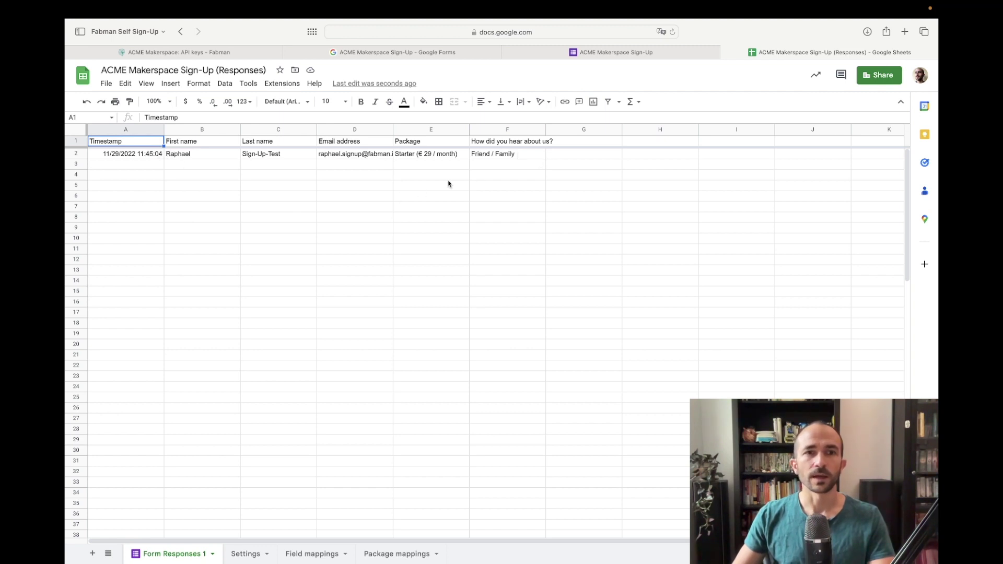
{"action": "left_click", "coordinate": [230, 52]}
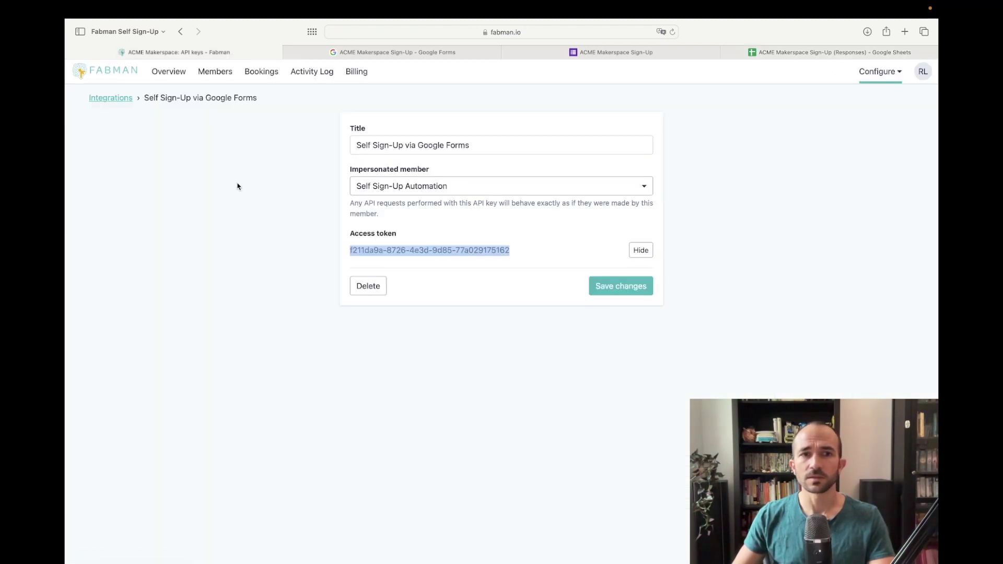
Step: Open the new test member, review its automatic sign-up note, and view its Starter package details
{"action": "left_click", "coordinate": [219, 72]}
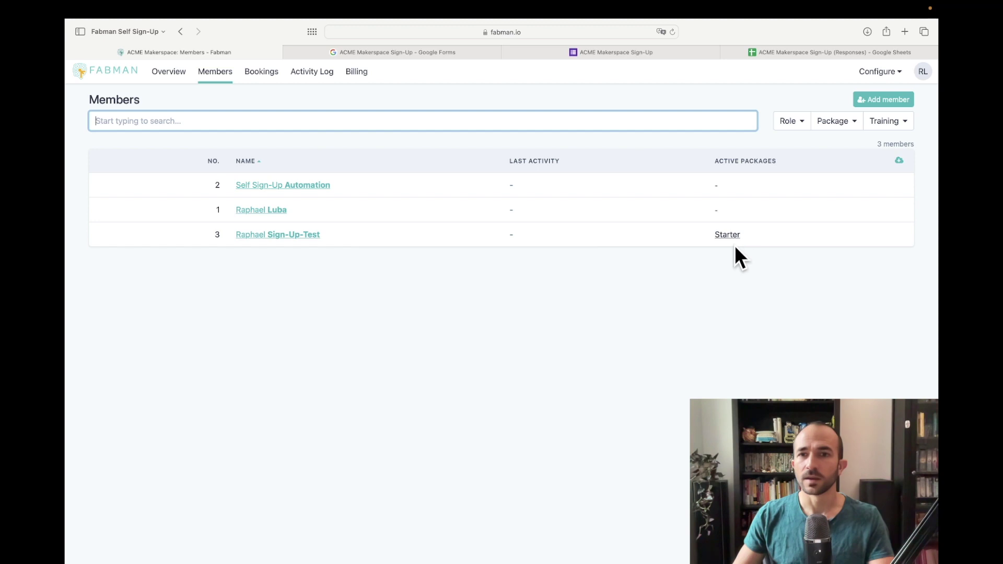
{"action": "left_click", "coordinate": [351, 243]}
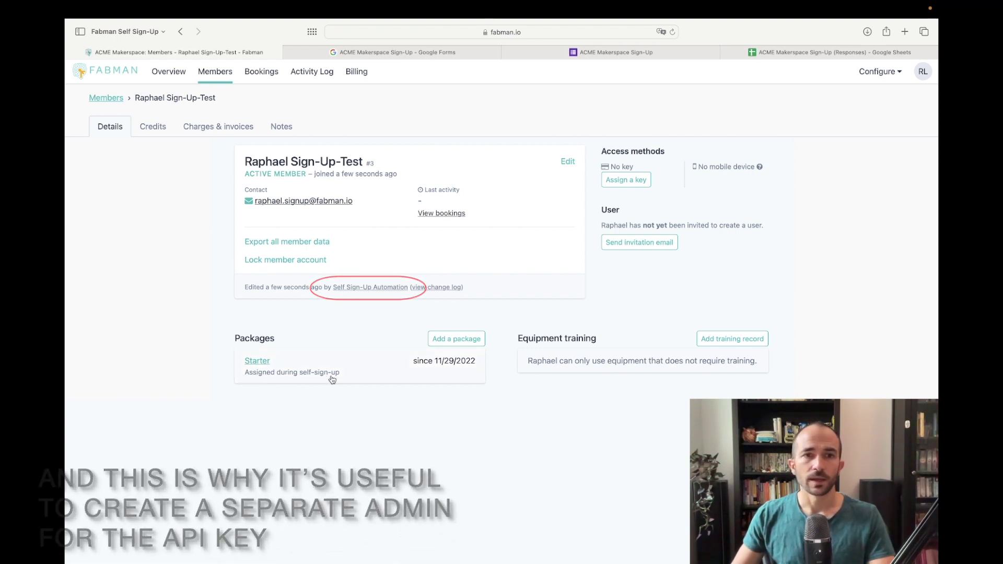
{"action": "left_click", "coordinate": [282, 126]}
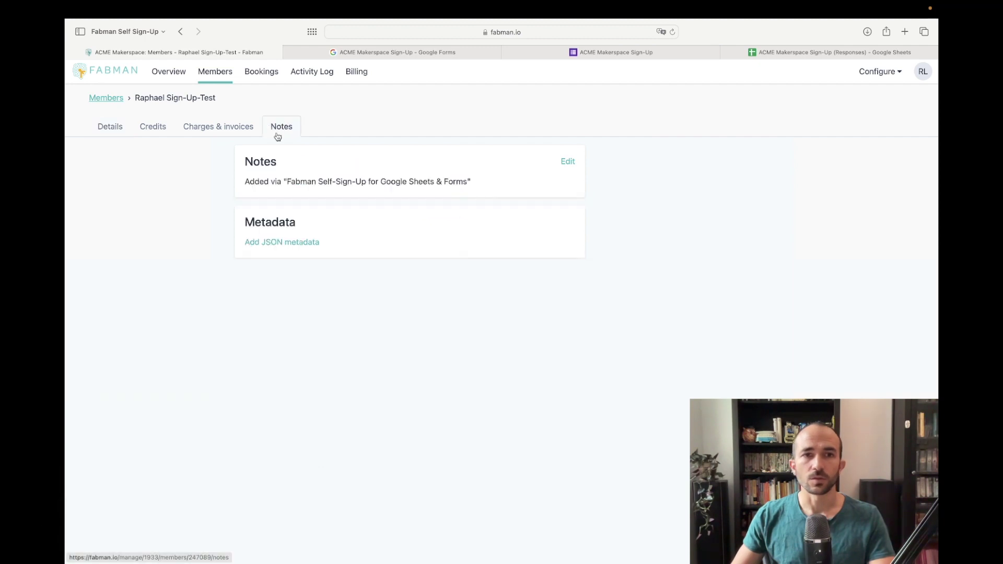
{"action": "left_click_drag", "start_coordinate": [245, 182], "coordinate": [487, 184]}
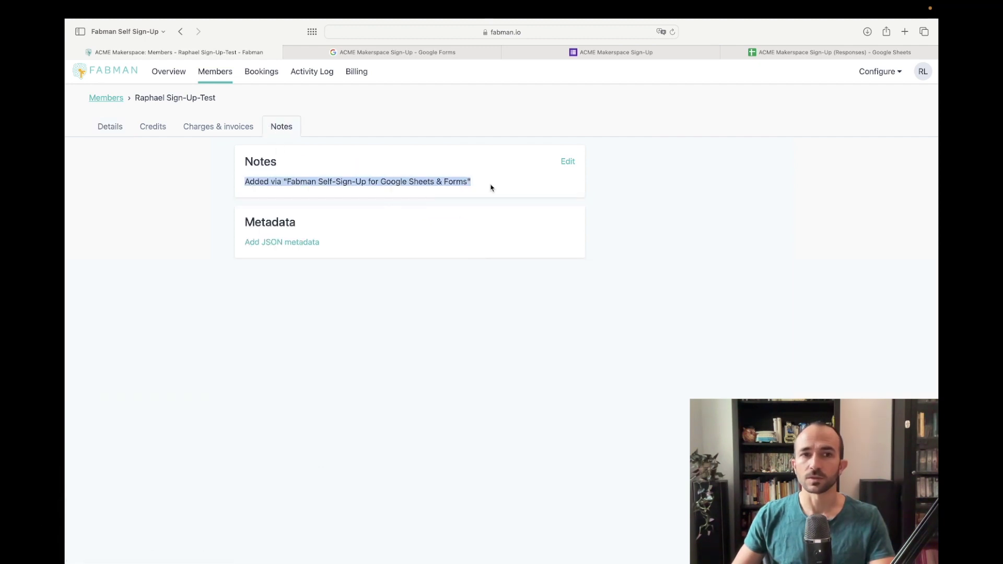
{"action": "left_click", "coordinate": [306, 190]}
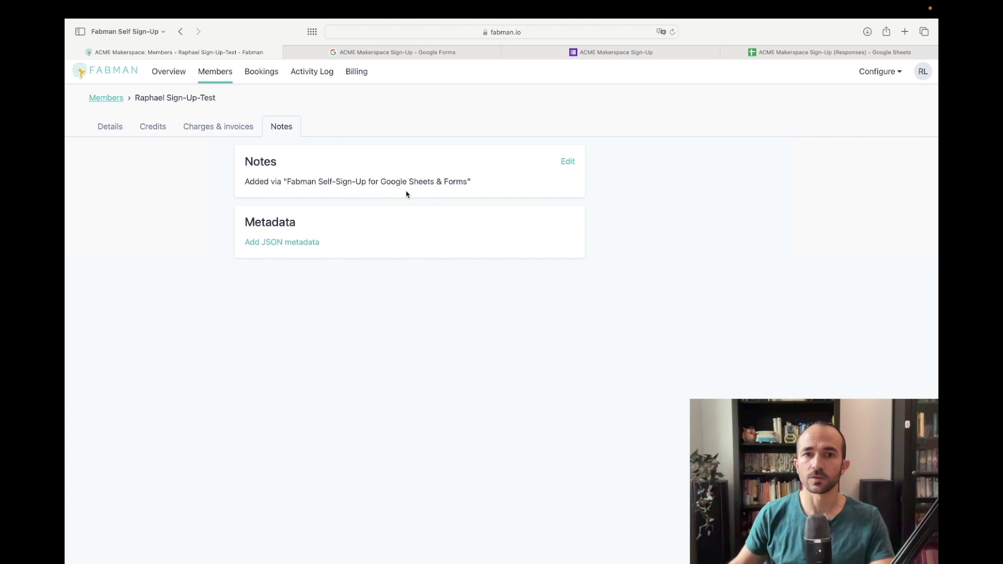
{"action": "left_click", "coordinate": [124, 122]}
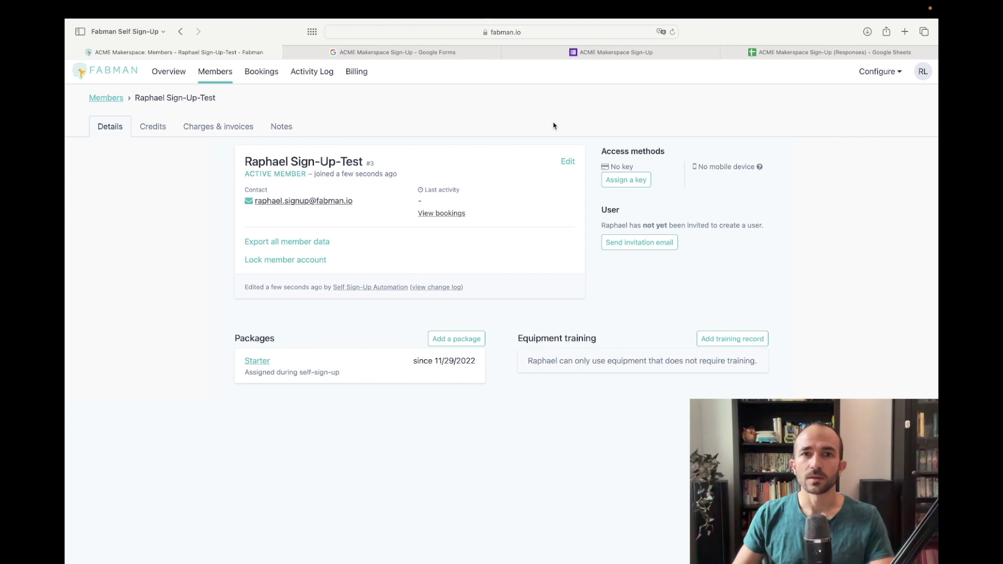
Step: Add an optional short-answer 'Phone number' question and move it above Package
{"action": "left_click", "coordinate": [469, 57]}
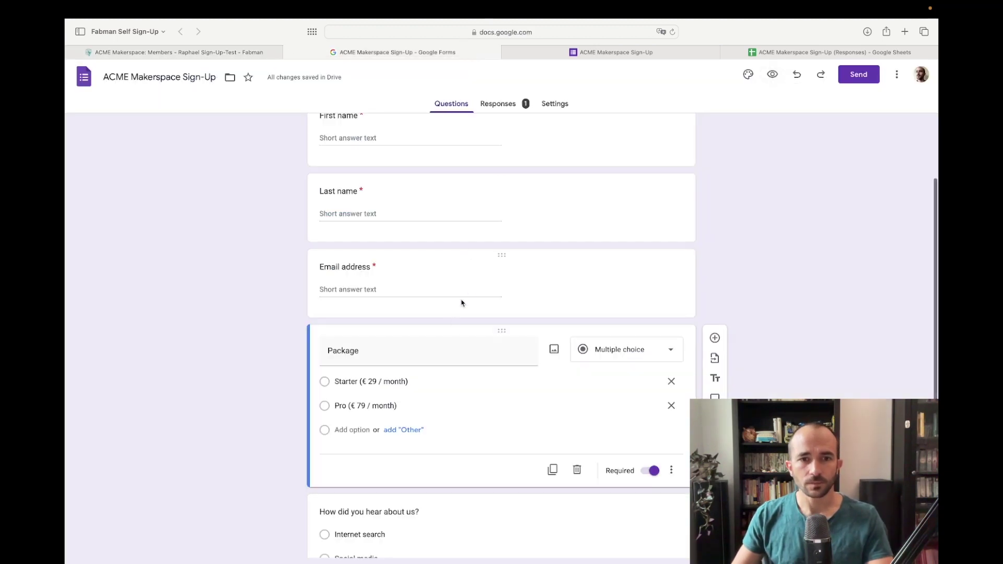
{"action": "scroll", "coordinate": [459, 303], "scroll_direction": "down", "scroll_amount": 3}
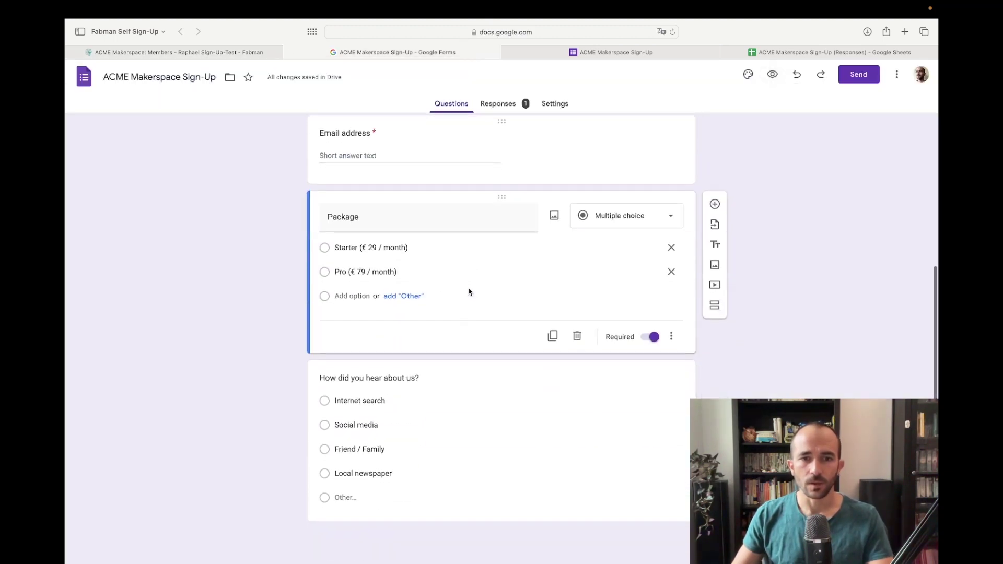
{"action": "left_click", "coordinate": [717, 209]}
{"action": "type", "text": "P"}
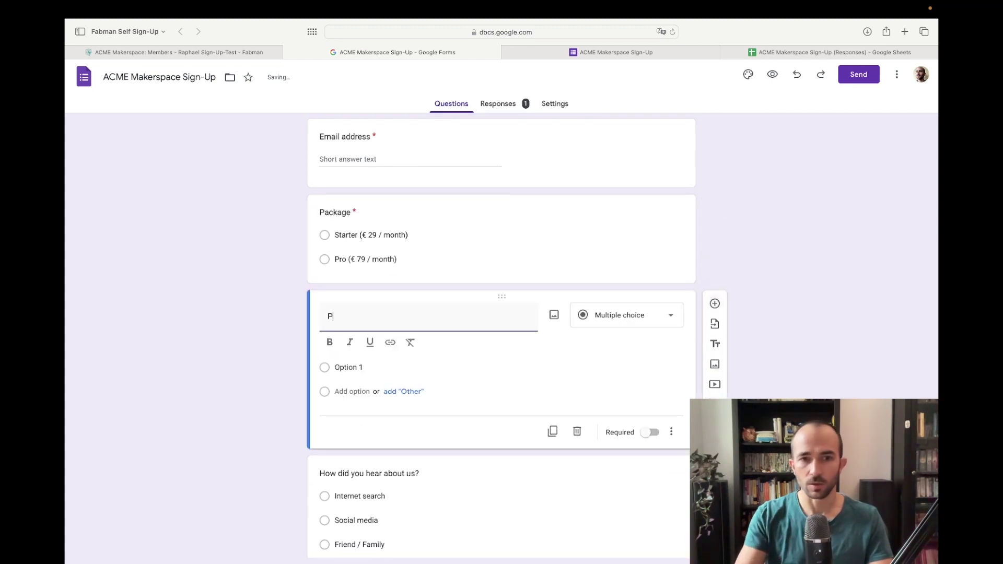
{"action": "type", "text": "hone number"}
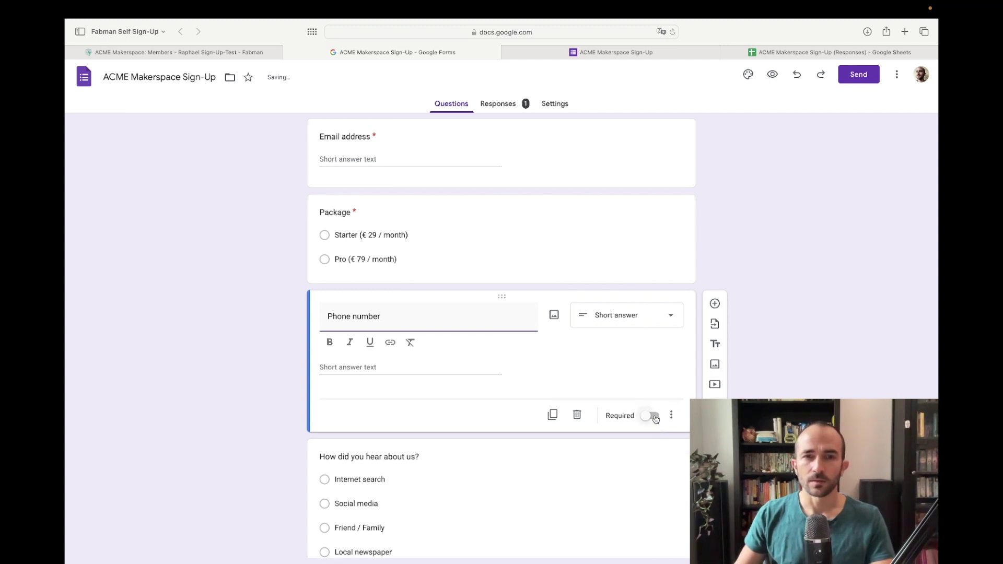
{"action": "scroll", "coordinate": [569, 340], "scroll_direction": "up", "scroll_amount": 5}
{"action": "left_click_drag", "start_coordinate": [517, 418], "coordinate": [521, 323]}
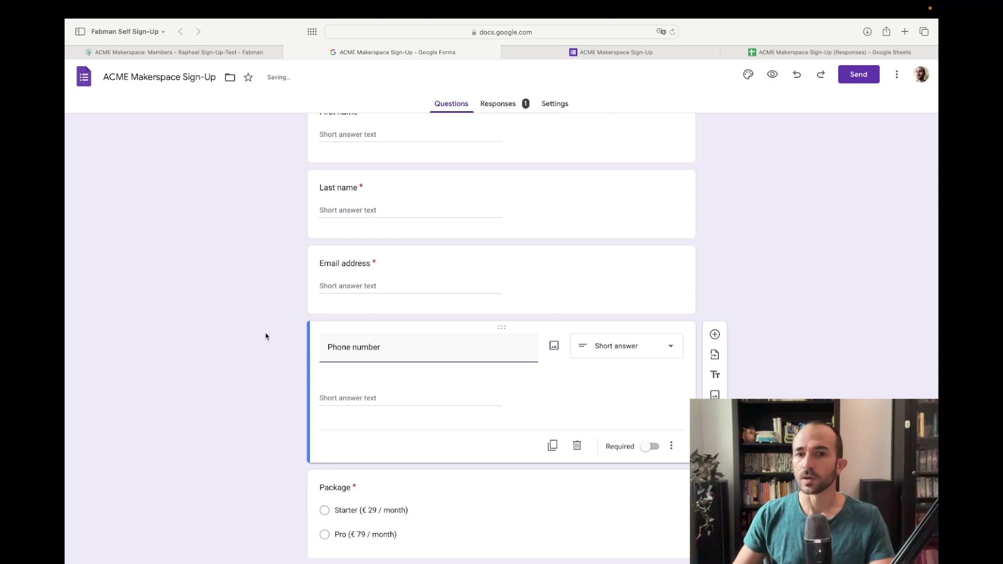
{"action": "scroll", "coordinate": [269, 335], "scroll_direction": "down", "scroll_amount": 3}
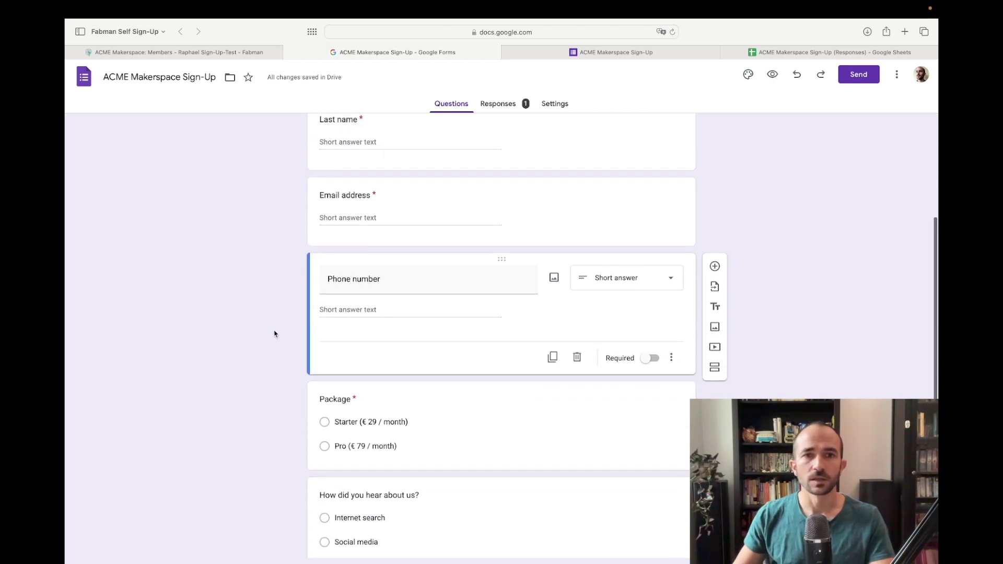
{"action": "left_click", "coordinate": [782, 55]}
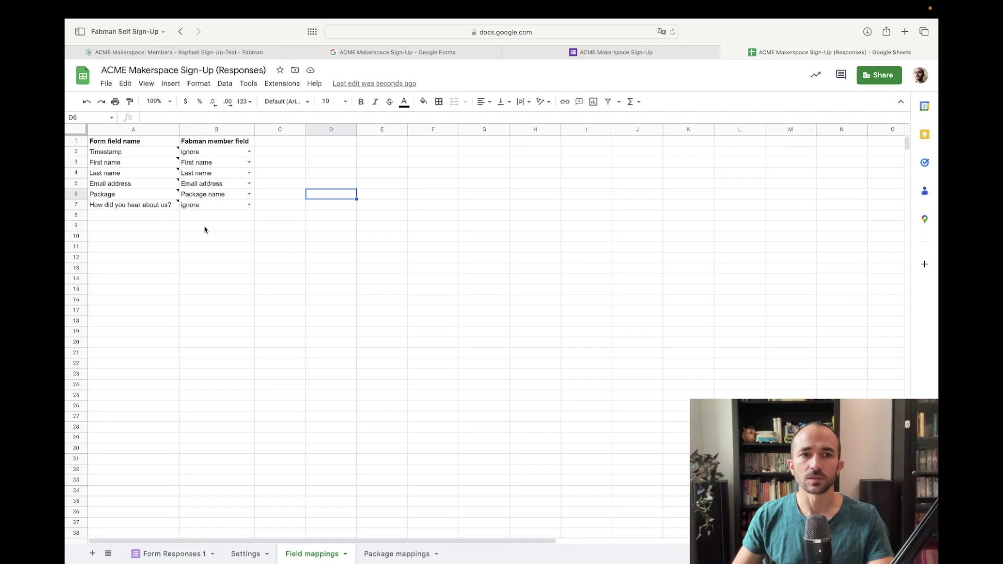
Step: Refresh the add-on's field list with Fabman Self Sign-Up > Update data from Google Forms
{"action": "left_click", "coordinate": [284, 86]}
{"action": "mouse_move", "coordinate": [318, 185]}
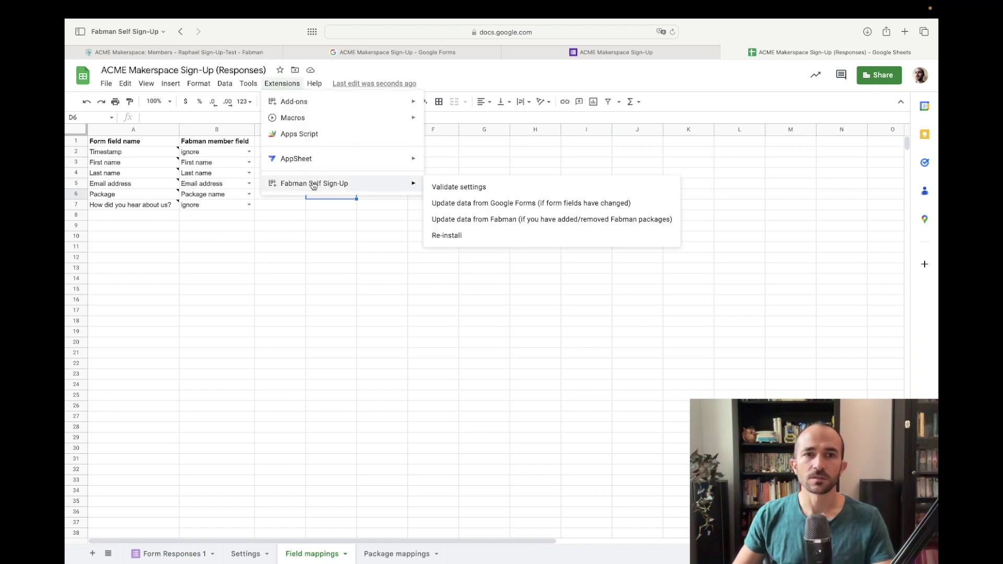
{"action": "left_click", "coordinate": [553, 207]}
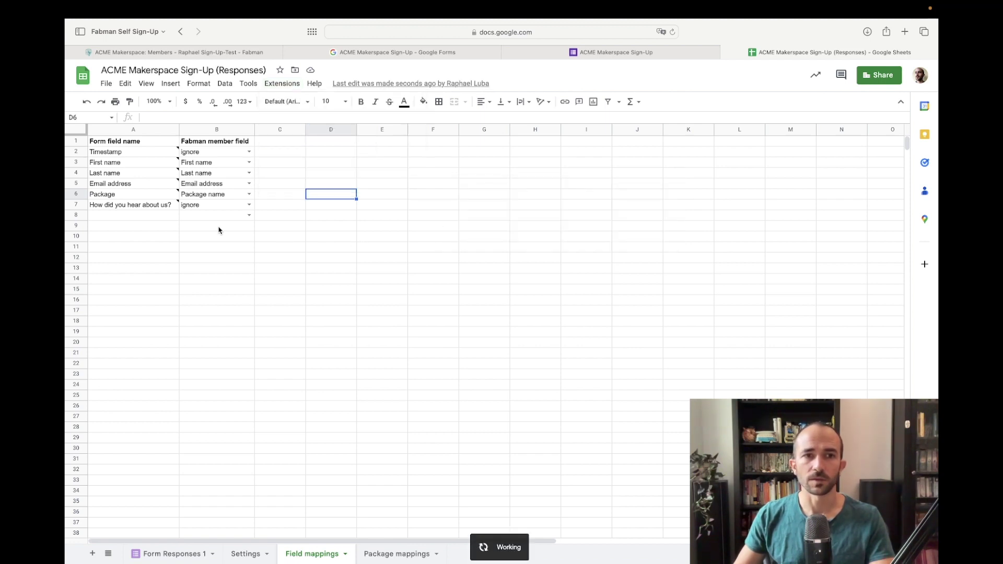
Step: Map the Phone number field to Fabman's Phone field in Field mappings cell B8
{"action": "left_click", "coordinate": [202, 256]}
{"action": "left_click", "coordinate": [233, 216]}
{"action": "left_click", "coordinate": [248, 215]}
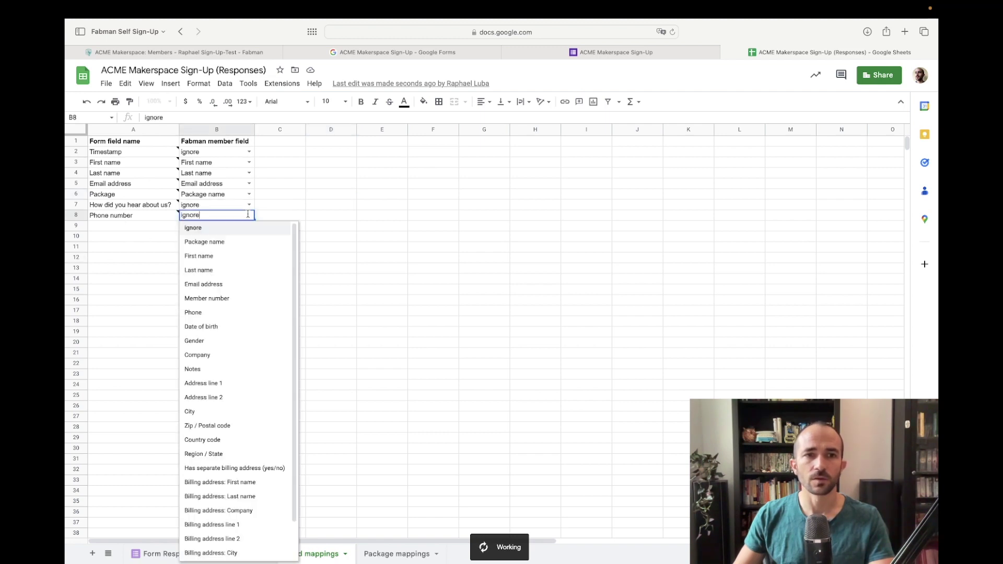
{"action": "left_click", "coordinate": [218, 312]}
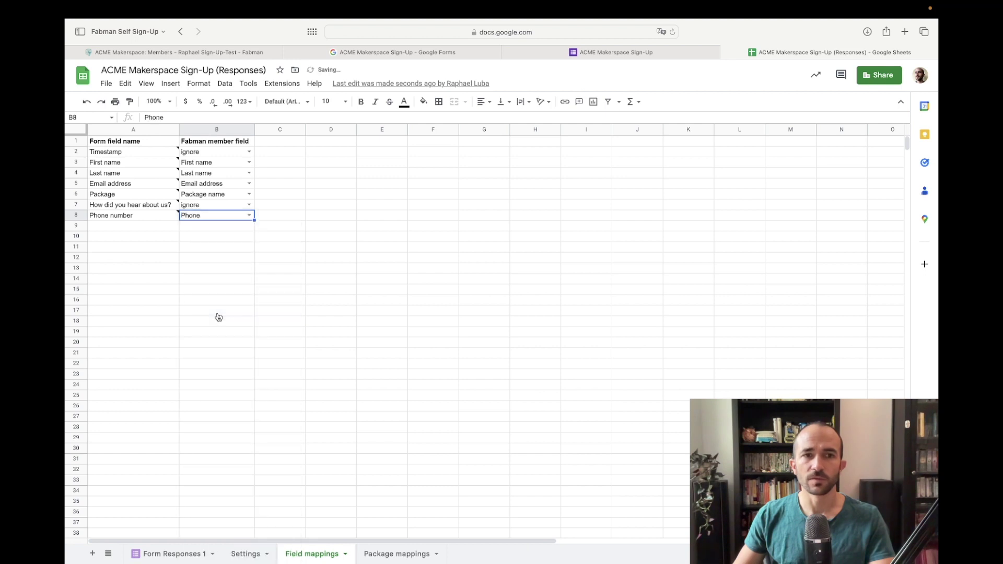
{"action": "left_click", "coordinate": [268, 225]}
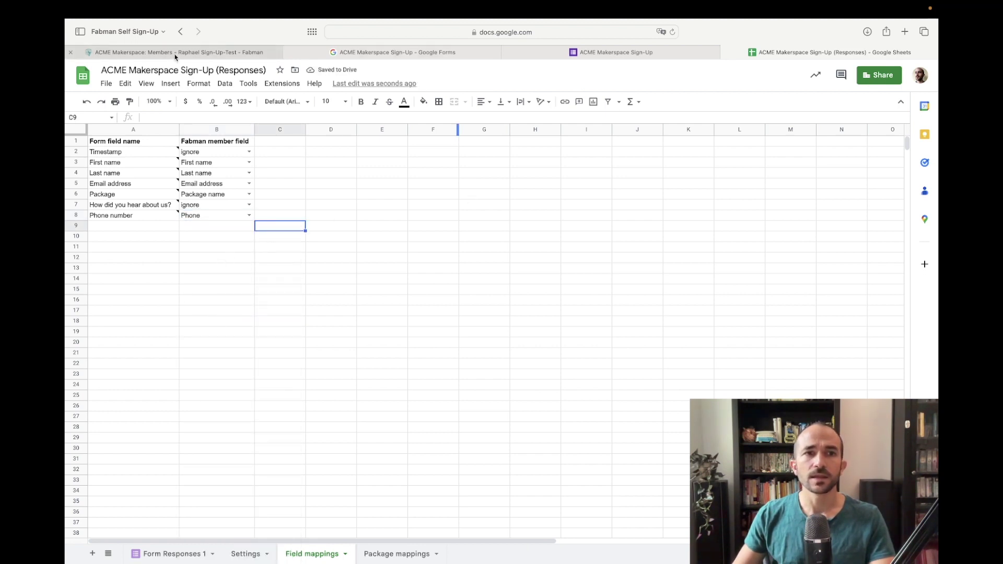
{"action": "left_click", "coordinate": [175, 52]}
Step: Create a new package named 'Weekend Warrior' under Configure > Packages
{"action": "left_click", "coordinate": [880, 72]}
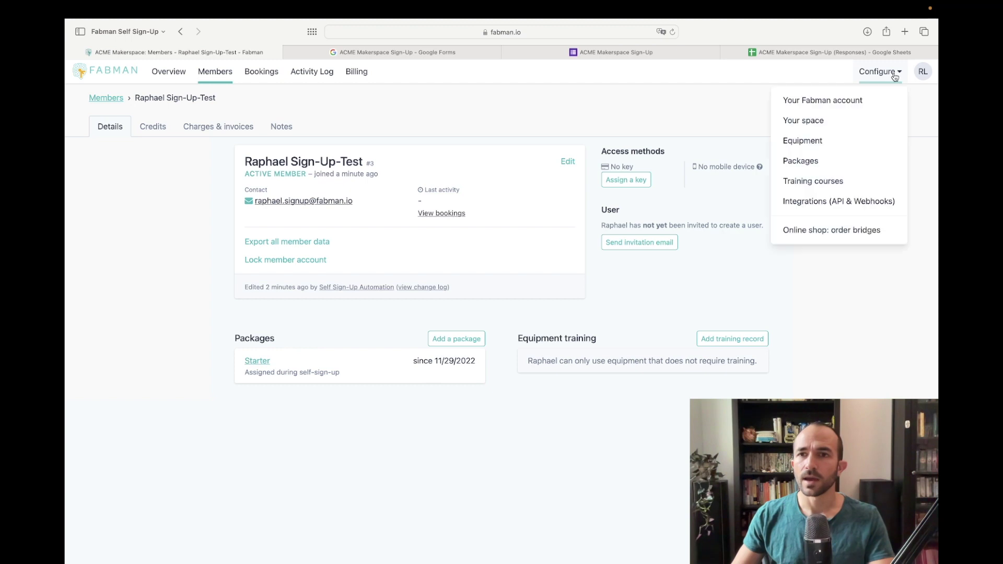
{"action": "left_click", "coordinate": [816, 160]}
{"action": "left_click", "coordinate": [660, 99]}
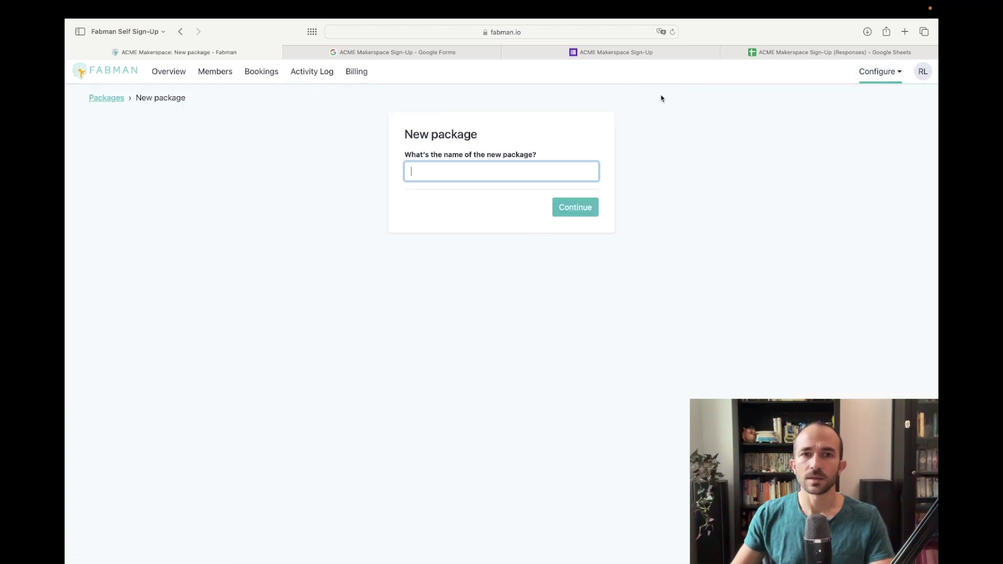
{"action": "type", "text": "Weekend Warrior"}
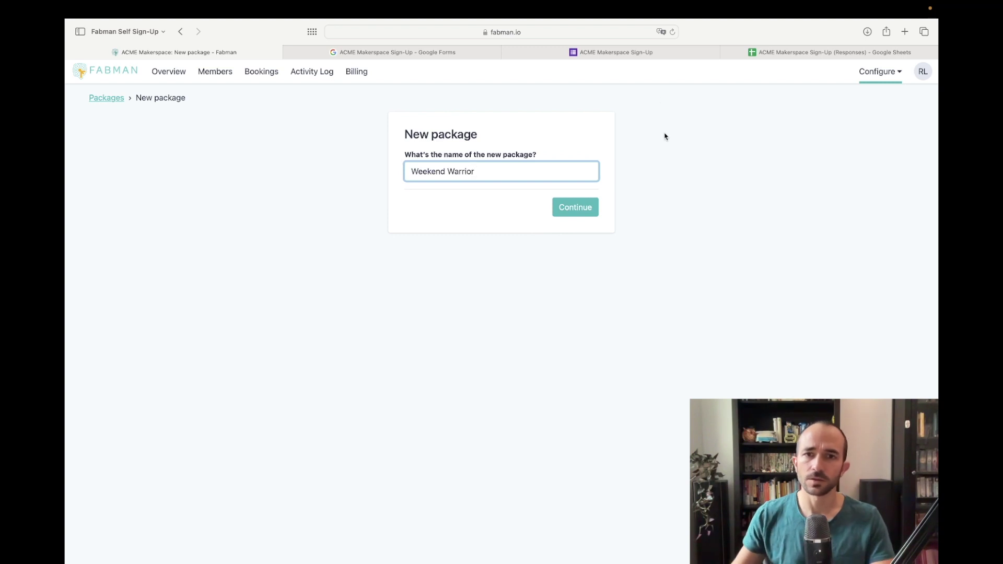
{"action": "left_click", "coordinate": [569, 217]}
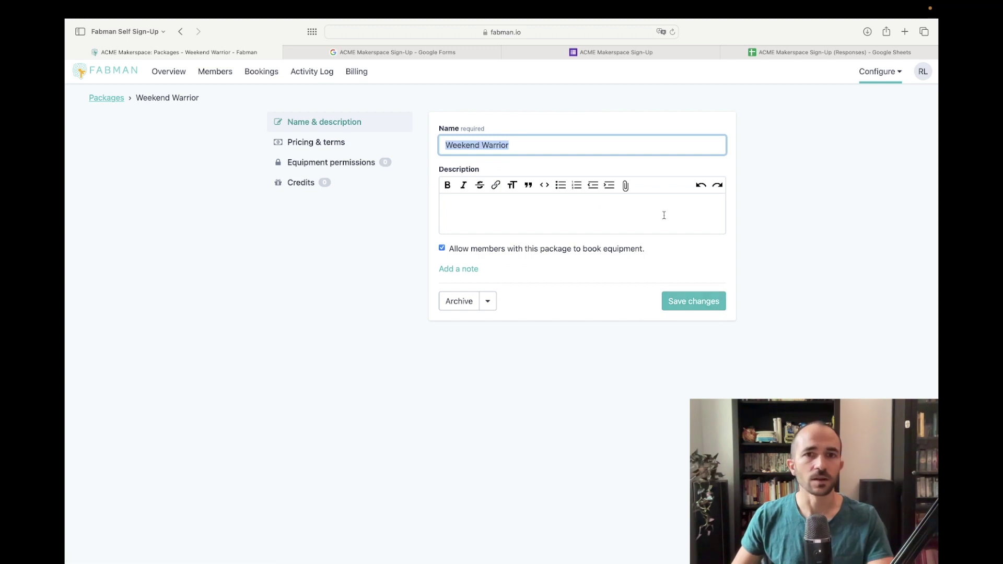
Step: Add 'Weekend Warrior (€49 / month)' as a third choice in the Package question
{"action": "left_click", "coordinate": [603, 56]}
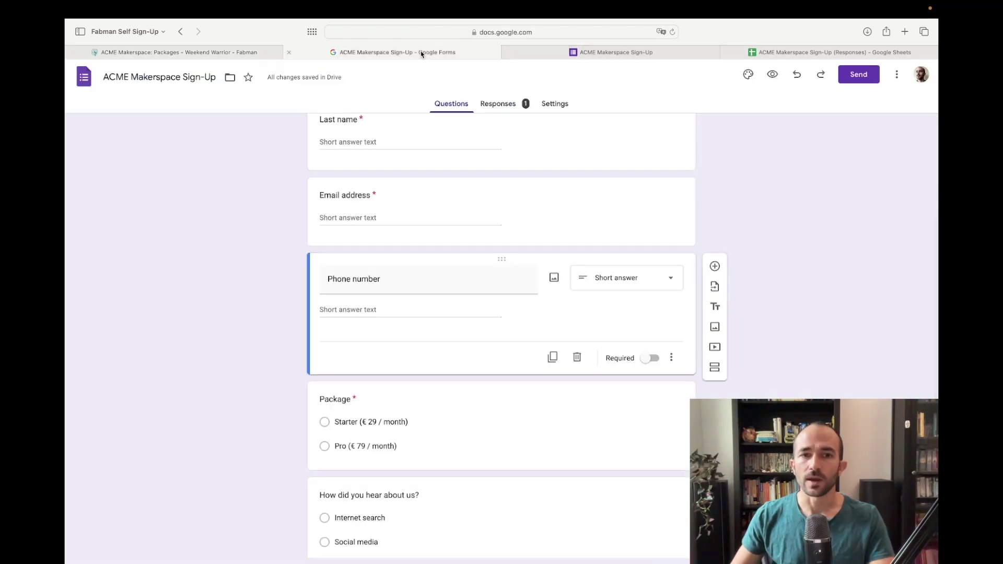
{"action": "scroll", "coordinate": [418, 321], "scroll_direction": "down", "scroll_amount": 3}
{"action": "left_click", "coordinate": [507, 302]}
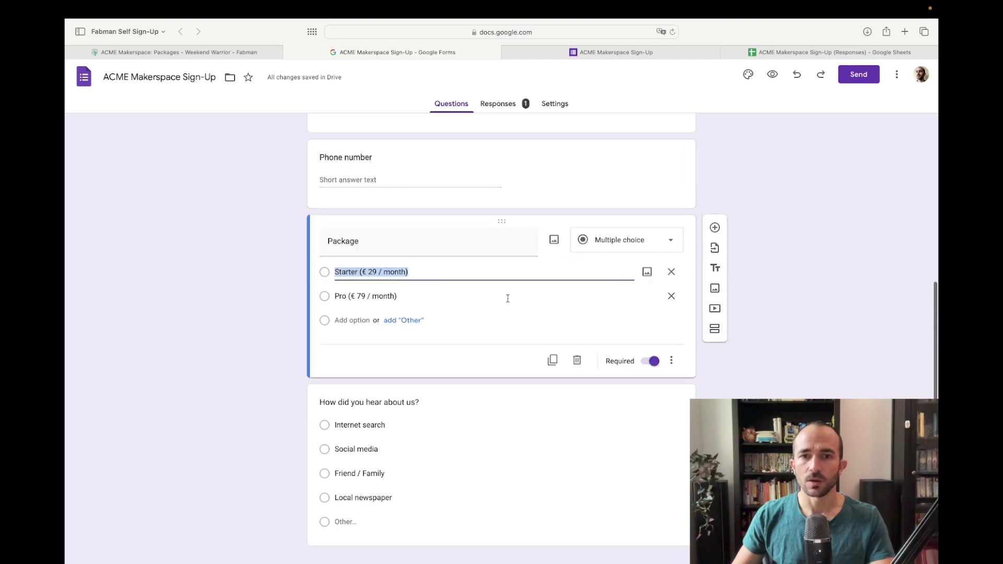
{"action": "left_click", "coordinate": [357, 320]}
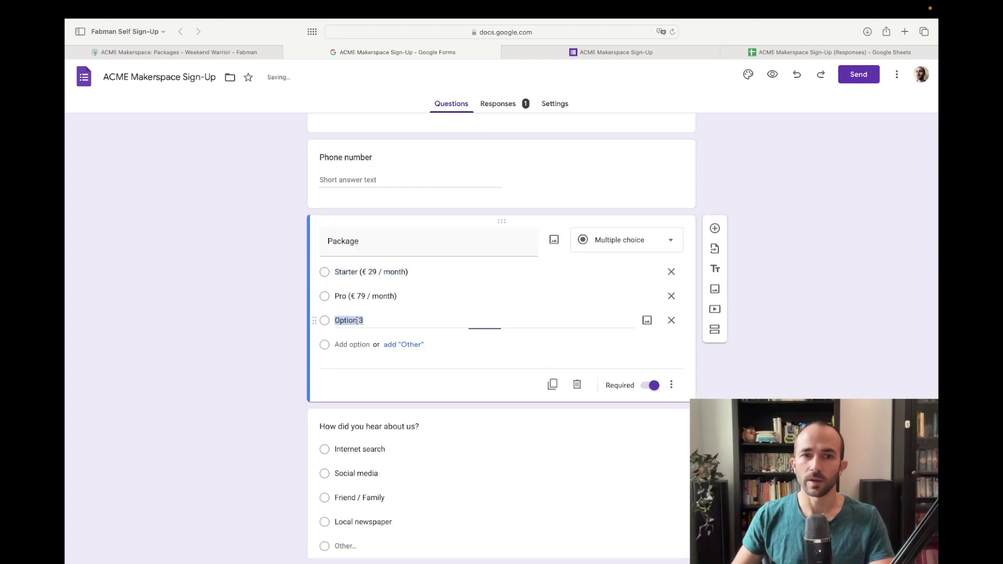
{"action": "type", "text": "We"}
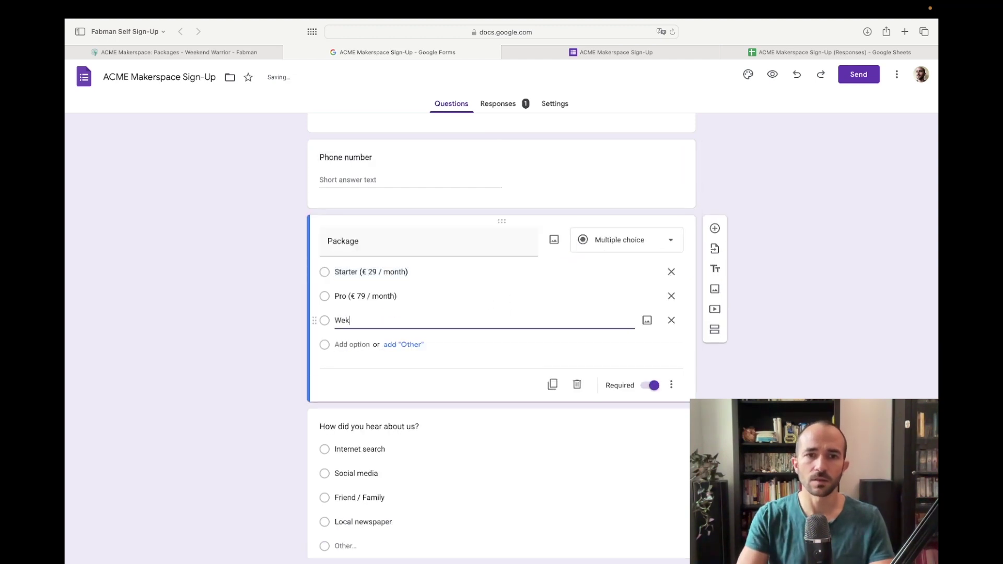
{"action": "type", "text": "ekend Warrior (€"}
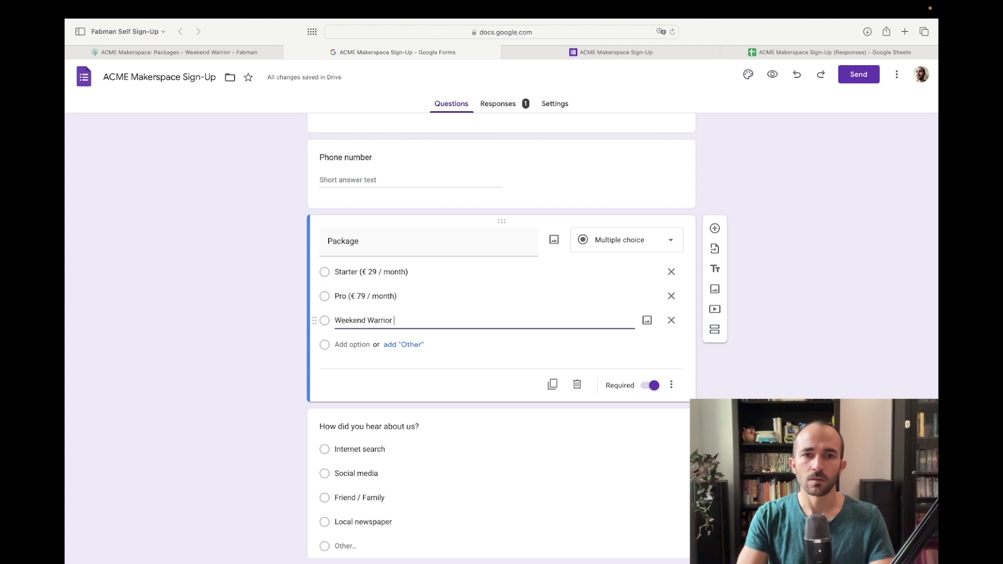
{"action": "key", "text": "BackSpace"}
{"action": "key", "text": "BackSpace"}
{"action": "type", "text": "49 / month)"}
{"action": "left_click", "coordinate": [781, 390]}
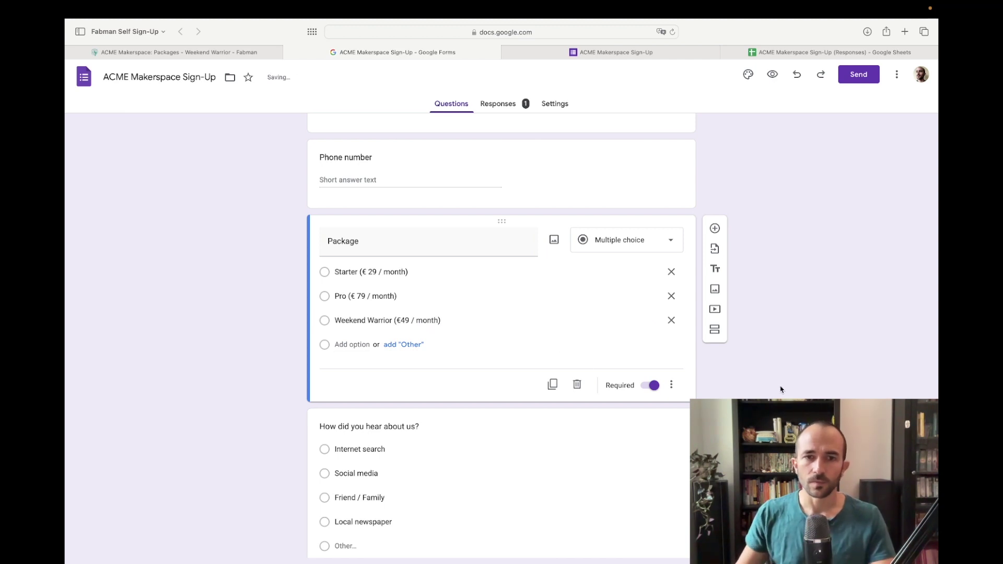
{"action": "left_click", "coordinate": [813, 52]}
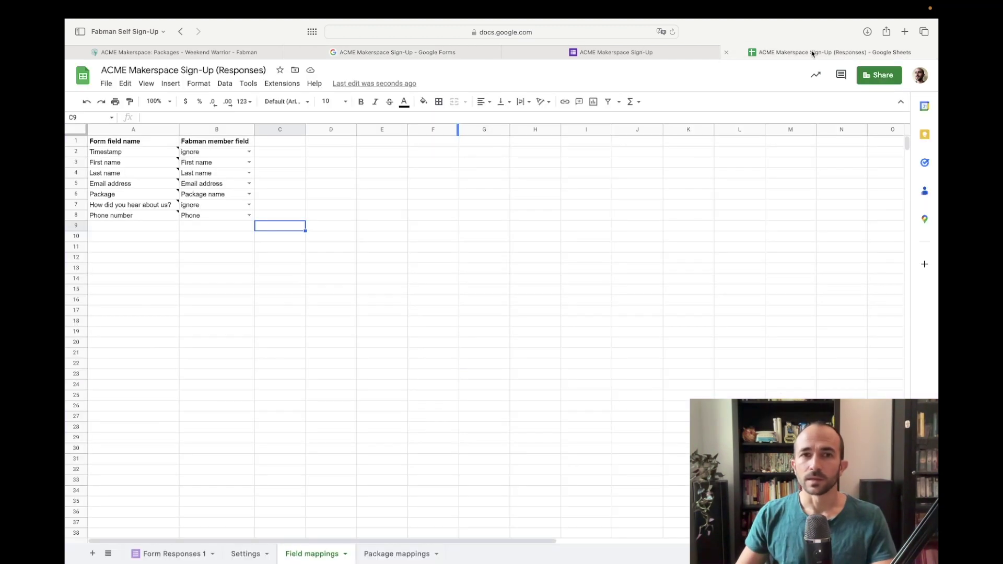
Step: Refresh the add-on's form data and reload the Fabman package list
{"action": "left_click", "coordinate": [282, 83]}
{"action": "mouse_move", "coordinate": [325, 186]}
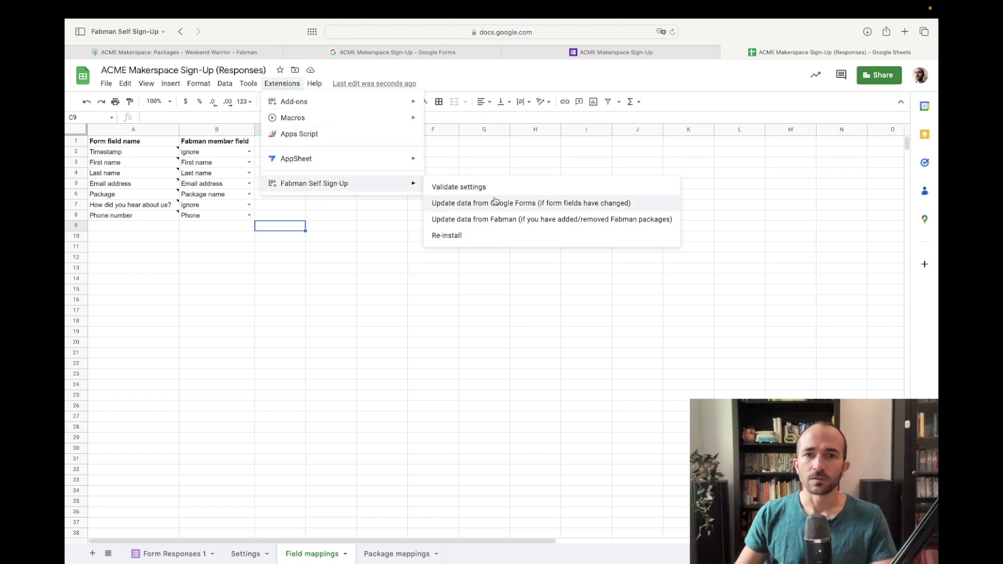
{"action": "left_click", "coordinate": [504, 205]}
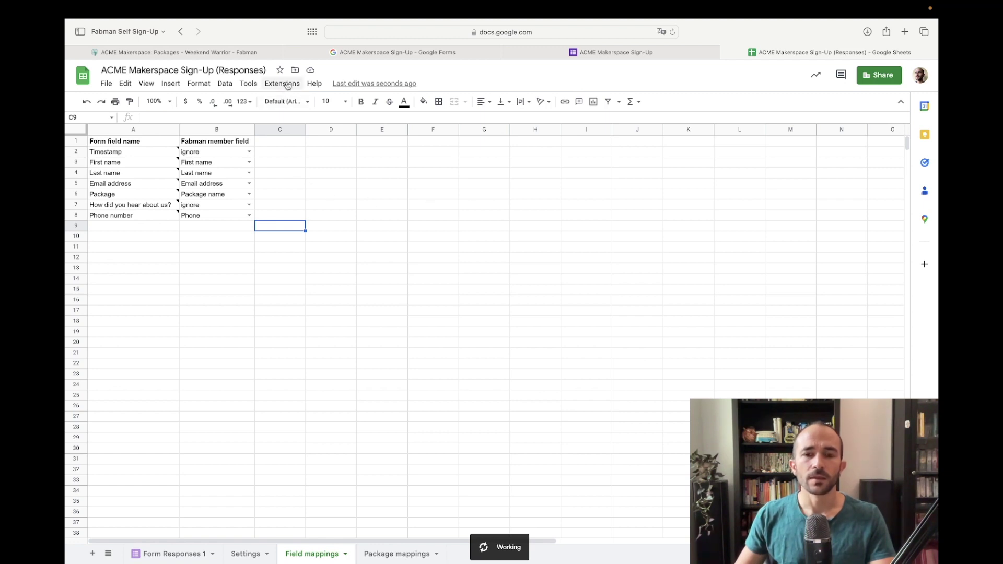
{"action": "left_click", "coordinate": [288, 85]}
{"action": "mouse_move", "coordinate": [324, 183]}
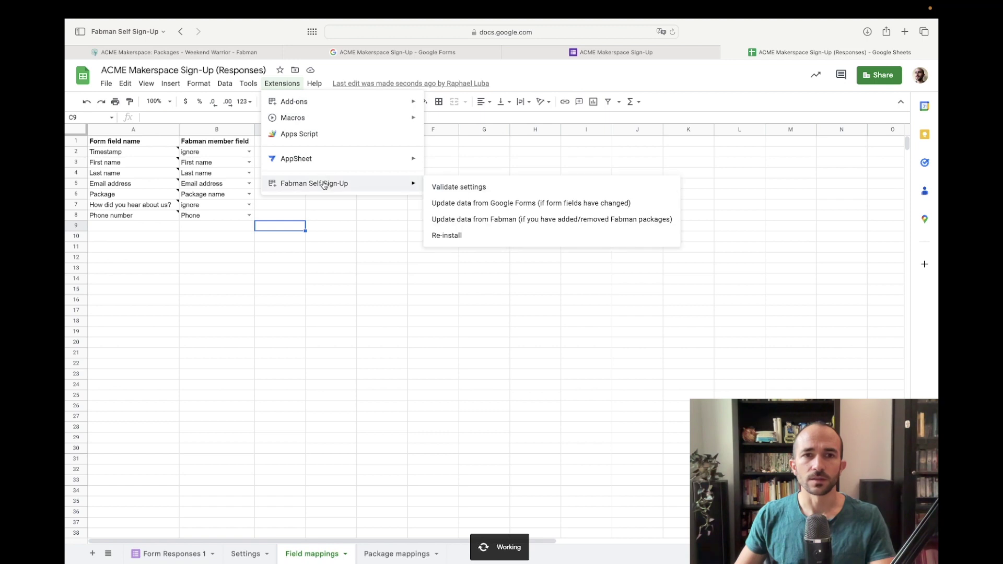
{"action": "left_click", "coordinate": [541, 220]}
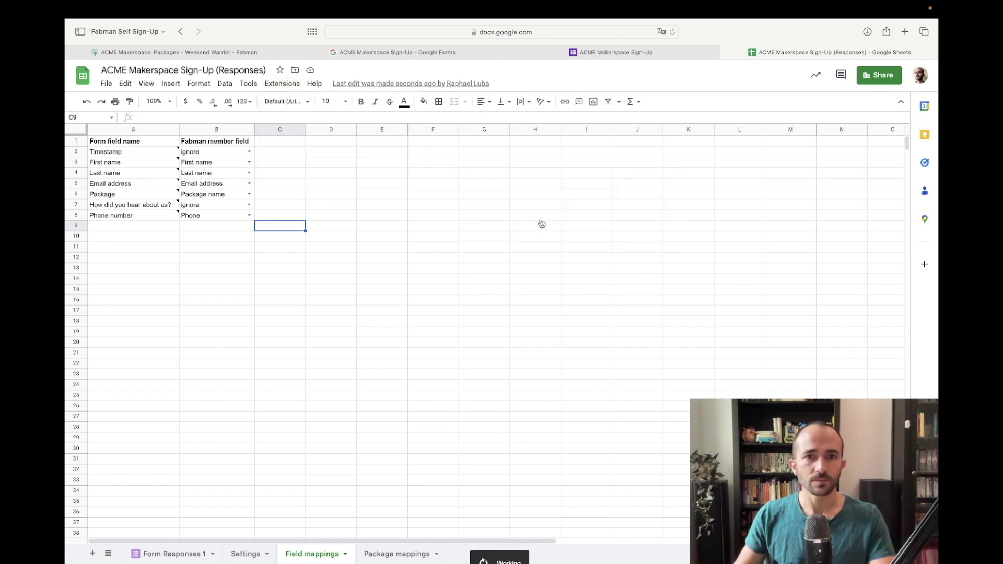
Step: In Package mappings, set row 4 to Weekend Warrior (ID: 5647)
{"action": "left_click", "coordinate": [401, 556]}
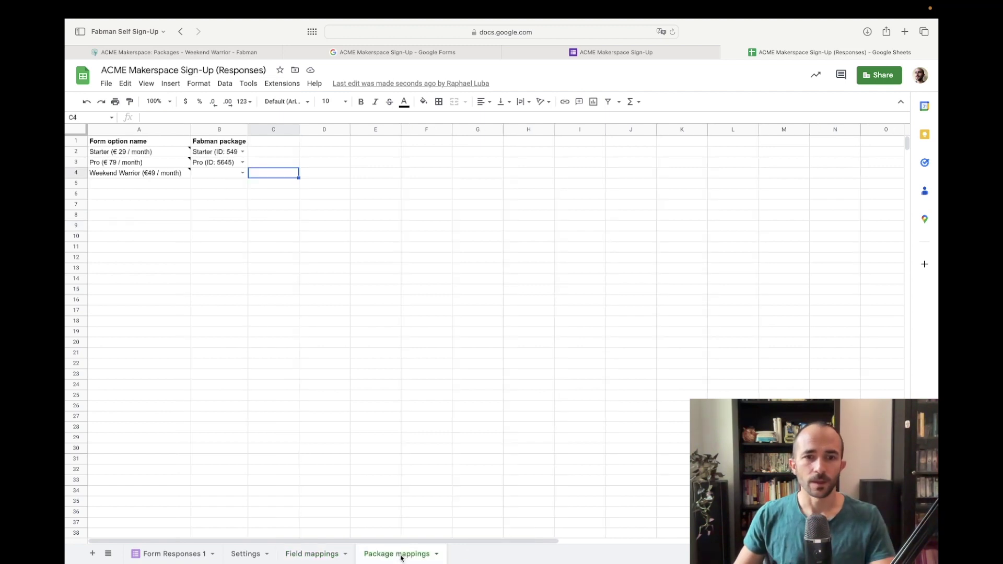
{"action": "left_click", "coordinate": [243, 173]}
{"action": "left_click", "coordinate": [241, 216]}
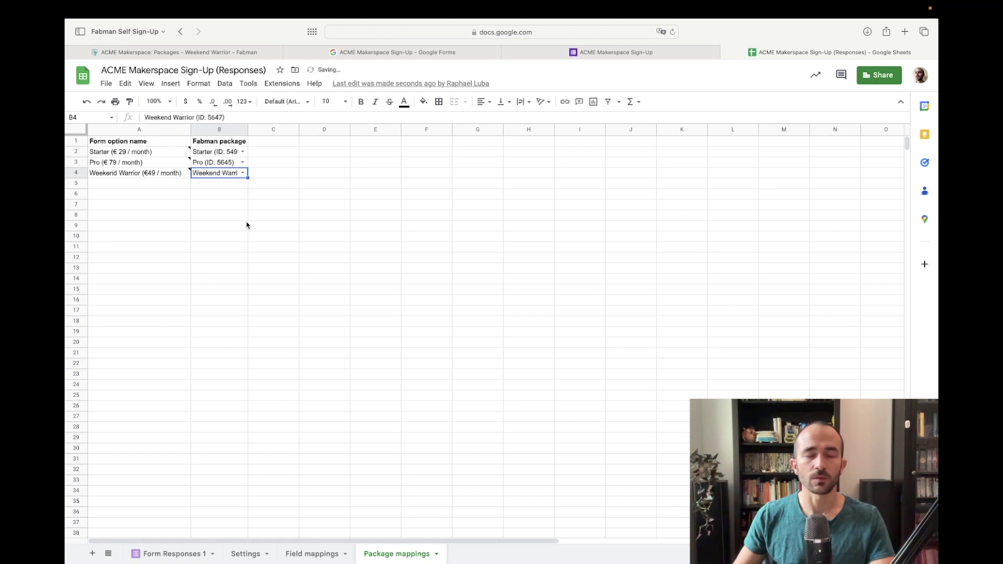
{"action": "left_click", "coordinate": [267, 195]}
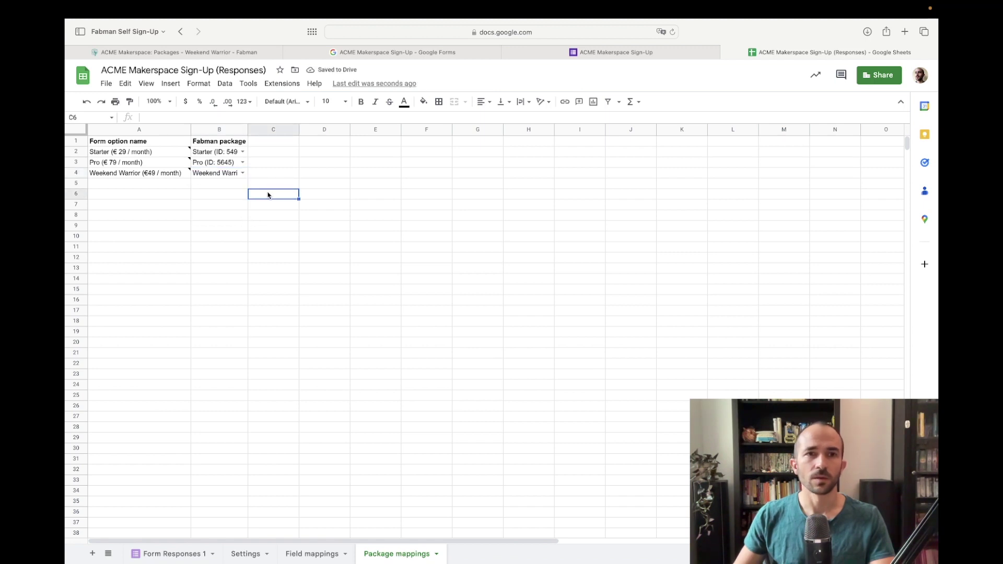
Step: Run Fabman Self Sign-Up > Validate settings to check the add-on configuration
{"action": "left_click", "coordinate": [282, 83]}
{"action": "mouse_move", "coordinate": [329, 184]}
{"action": "left_click", "coordinate": [471, 188]}
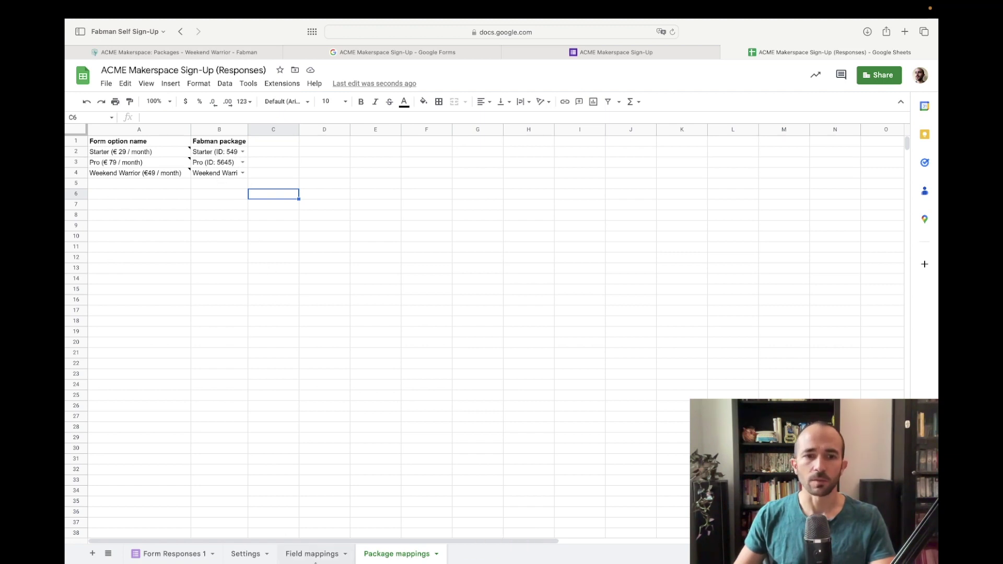
{"action": "key", "text": "ctrl+shift+Tab"}
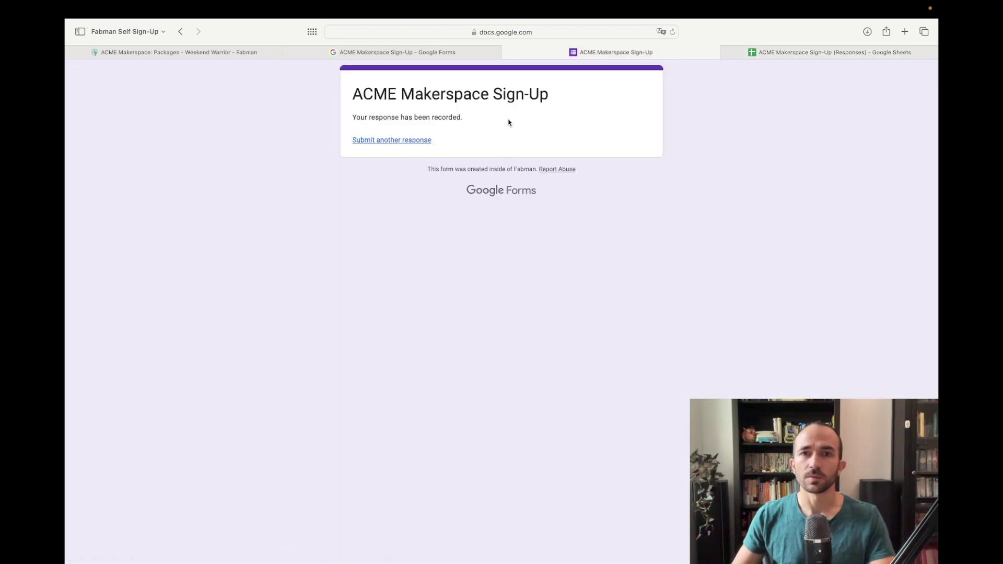
Step: Start another response and enter the test member's first name, last name, e-mail address and phone number
{"action": "left_click", "coordinate": [379, 144]}
{"action": "scroll", "coordinate": [680, 209], "scroll_direction": "down", "scroll_amount": 3}
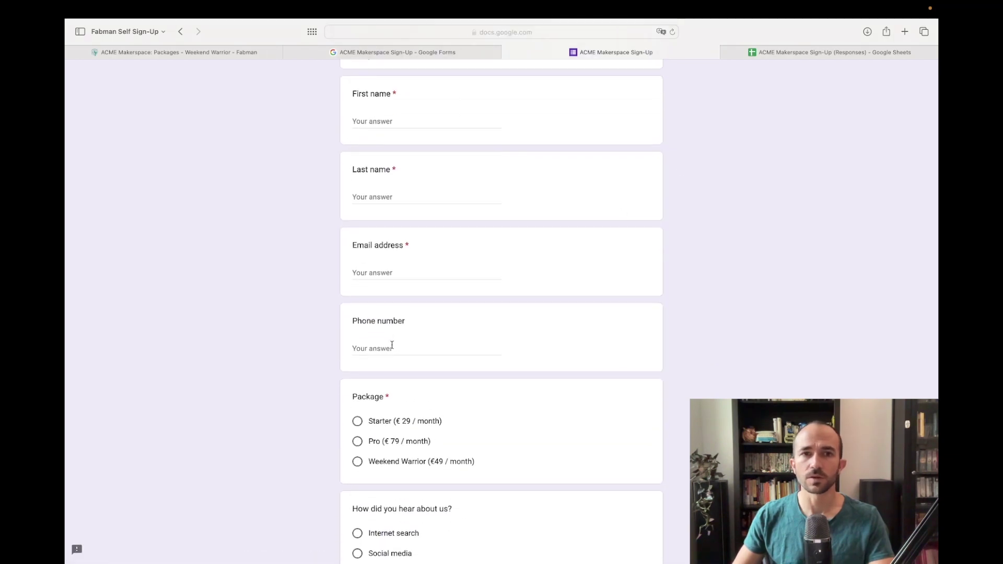
{"action": "left_click", "coordinate": [381, 121]}
{"action": "type", "text": "Rapo"}
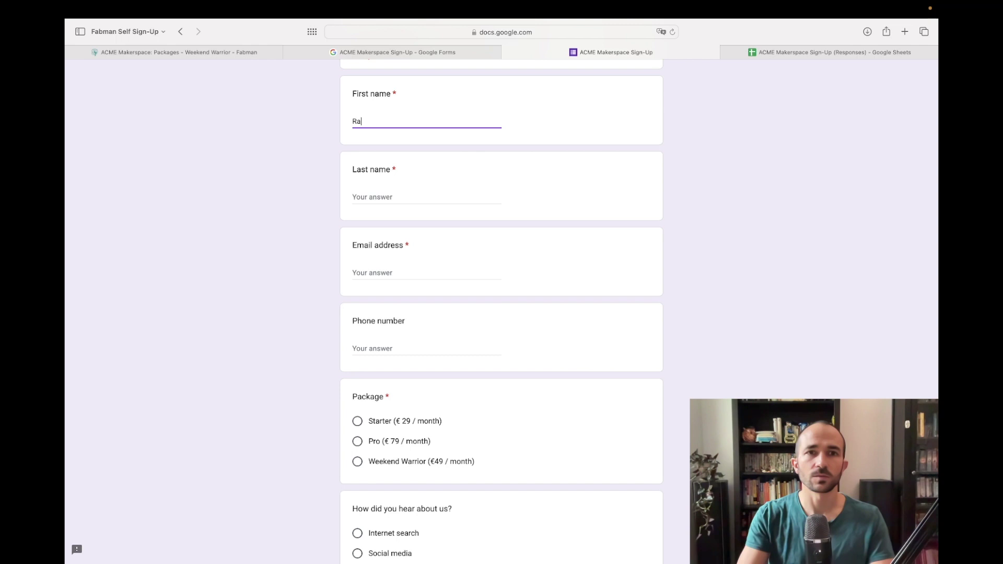
{"action": "key", "text": "Tab"}
{"action": "type", "text": "Yet again"}
{"action": "key", "text": "Tab"}
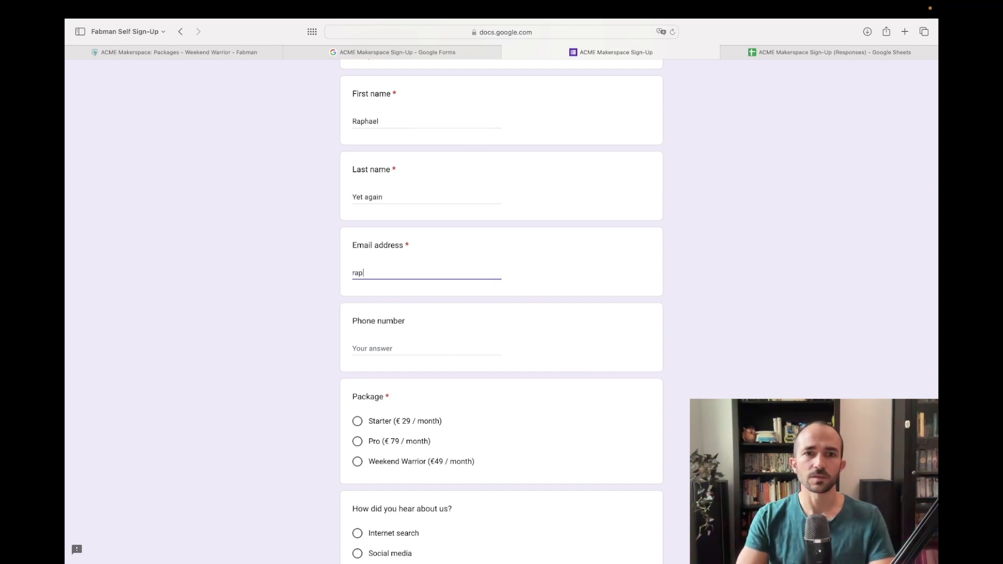
{"action": "key", "text": "Tab"}
{"action": "scroll", "coordinate": [533, 217], "scroll_direction": "down", "scroll_amount": 2}
{"action": "type", "text": "1231234"}
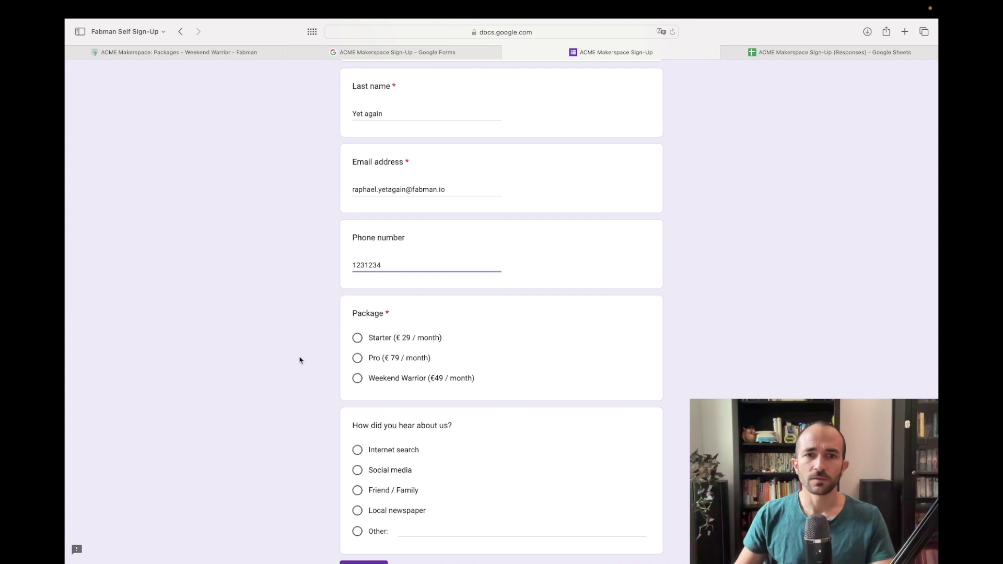
{"action": "scroll", "coordinate": [403, 255], "scroll_direction": "down", "scroll_amount": 2}
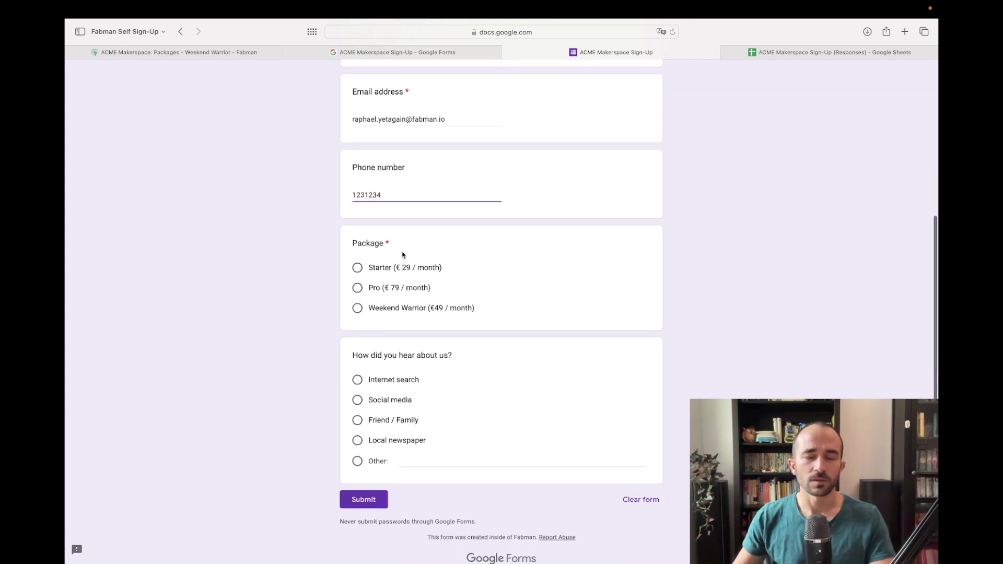
{"action": "left_click", "coordinate": [261, 280]}
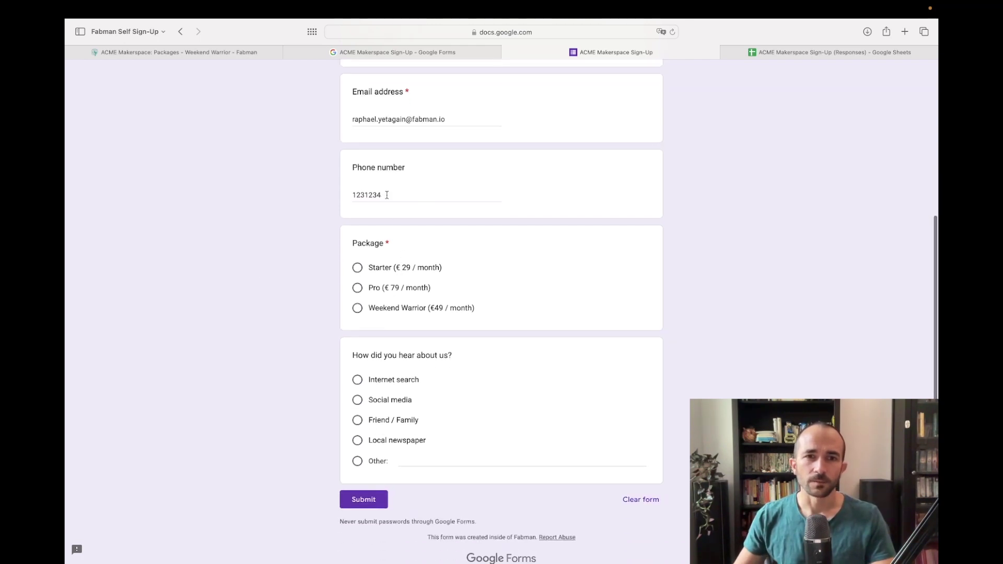
Step: Choose Weekend Warrior and Social media, submit, and check the phone number in the responses sheet
{"action": "left_click", "coordinate": [413, 312]}
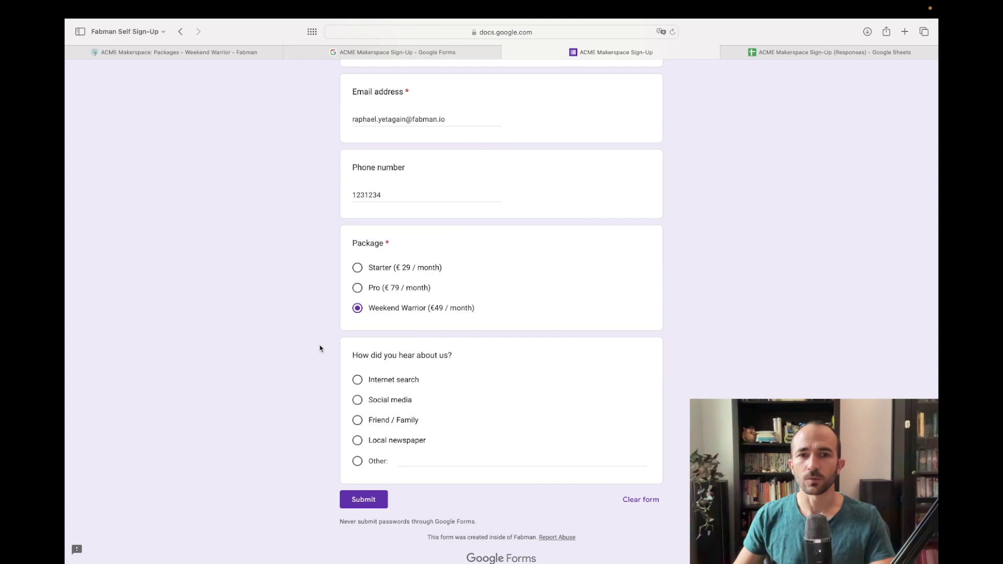
{"action": "scroll", "coordinate": [322, 348], "scroll_direction": "down", "scroll_amount": 1}
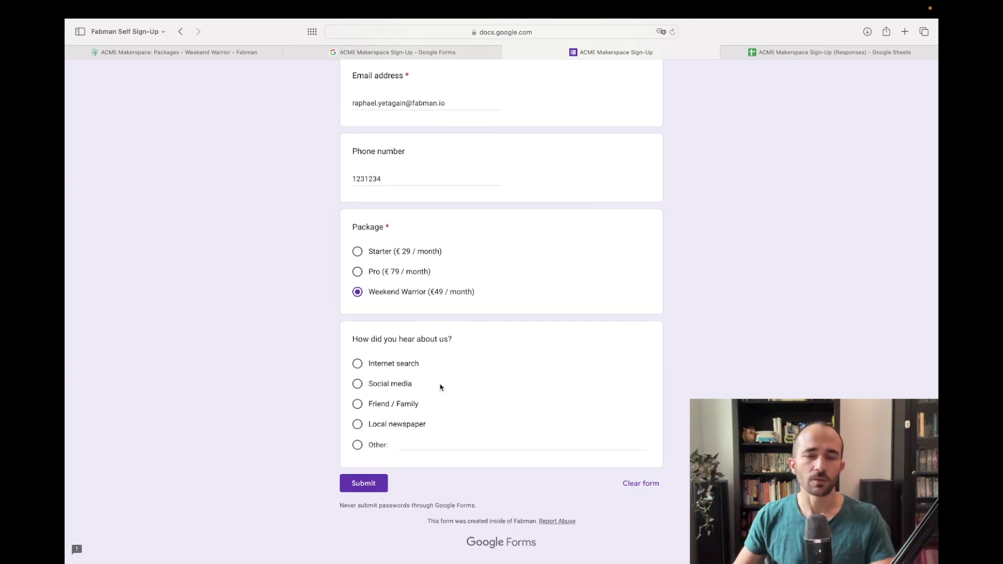
{"action": "left_click", "coordinate": [358, 385]}
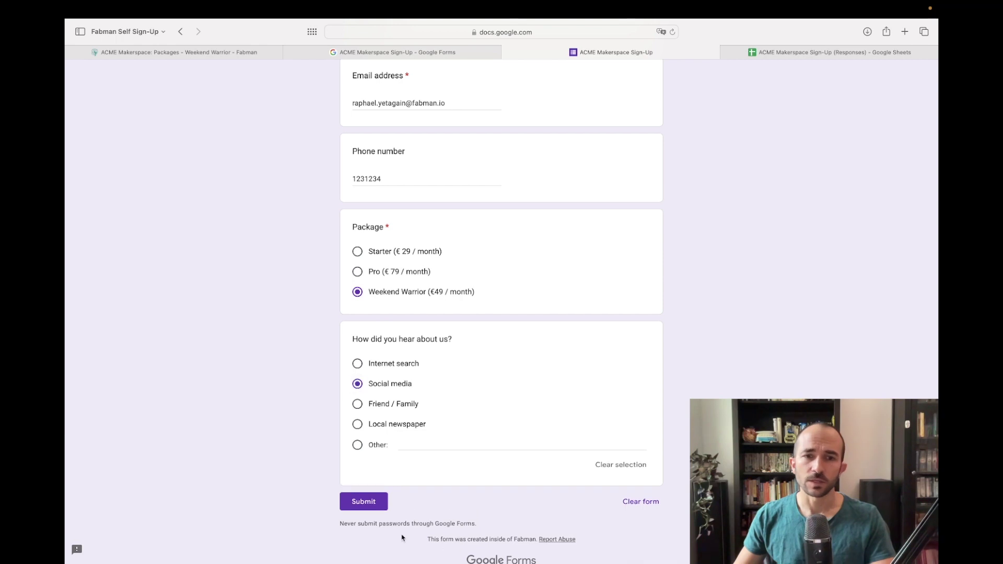
{"action": "left_click", "coordinate": [365, 505]}
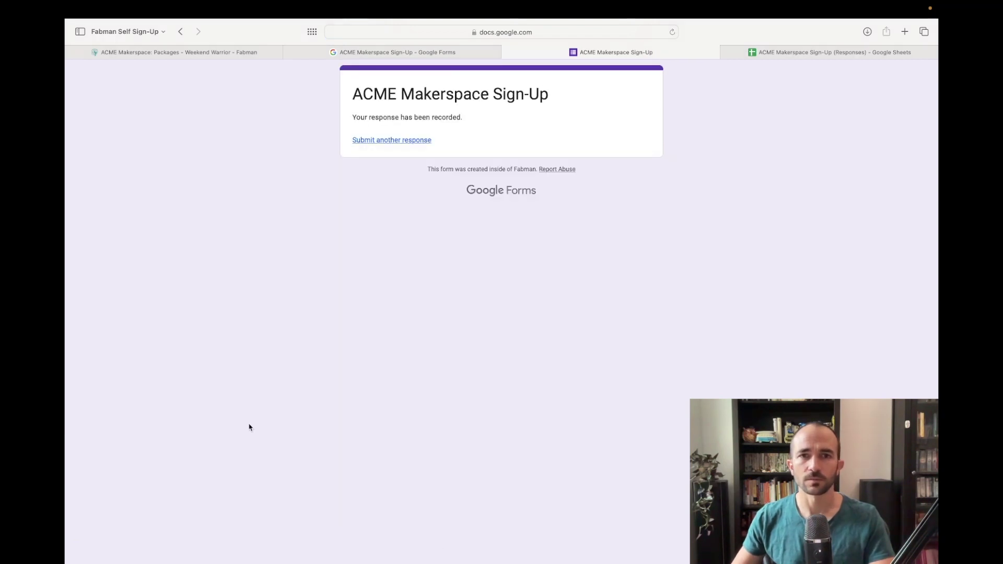
{"action": "left_click", "coordinate": [799, 53]}
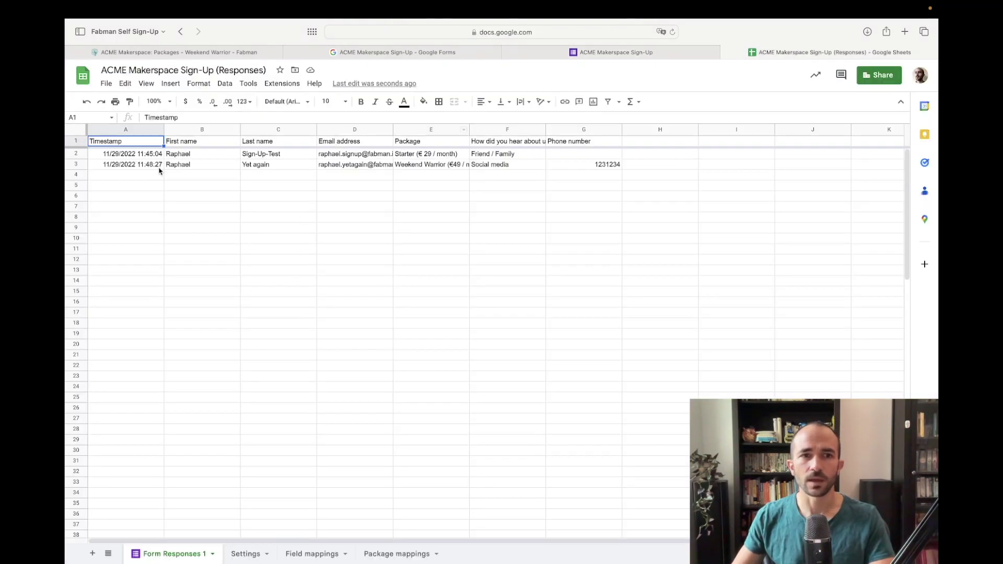
{"action": "left_click", "coordinate": [605, 164]}
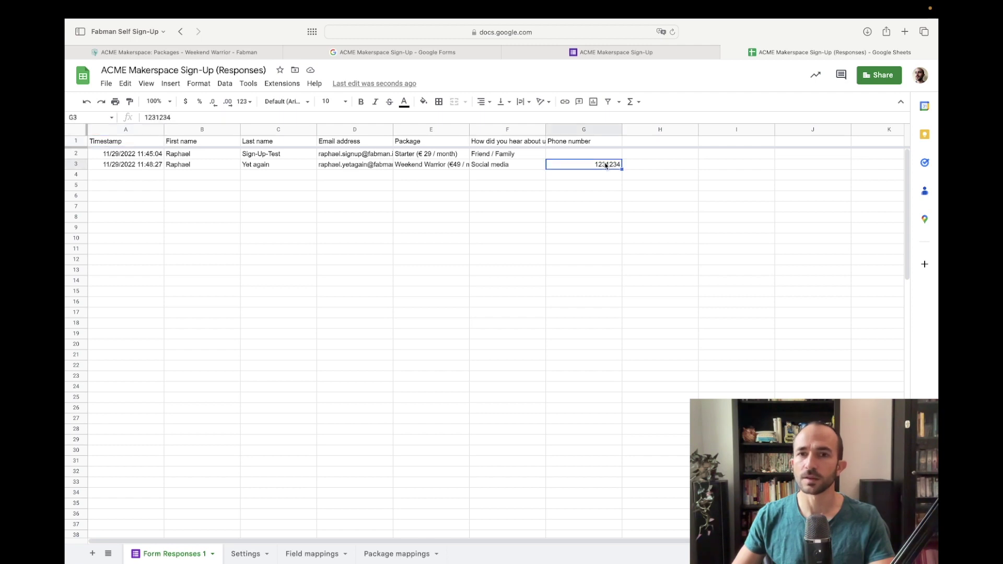
{"action": "left_click", "coordinate": [241, 53]}
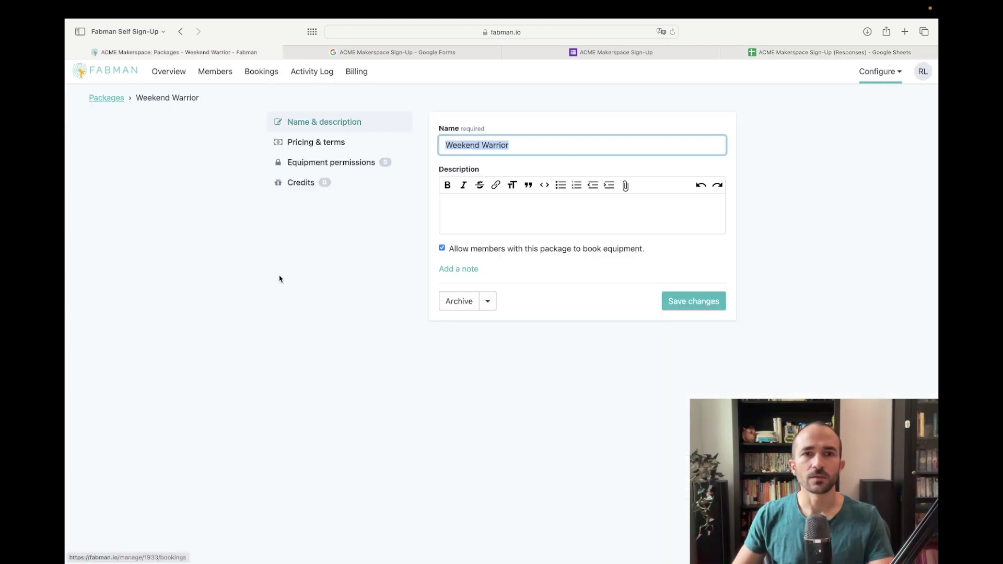
Step: Open the newest Fabman member and verify its contact details and Weekend Warrior package
{"action": "left_click", "coordinate": [218, 75]}
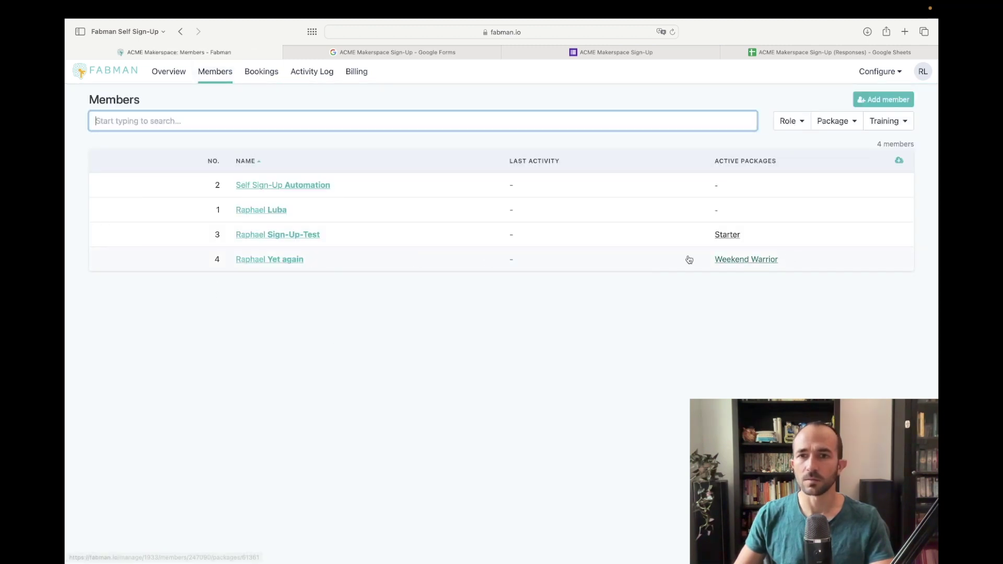
{"action": "left_click", "coordinate": [295, 260]}
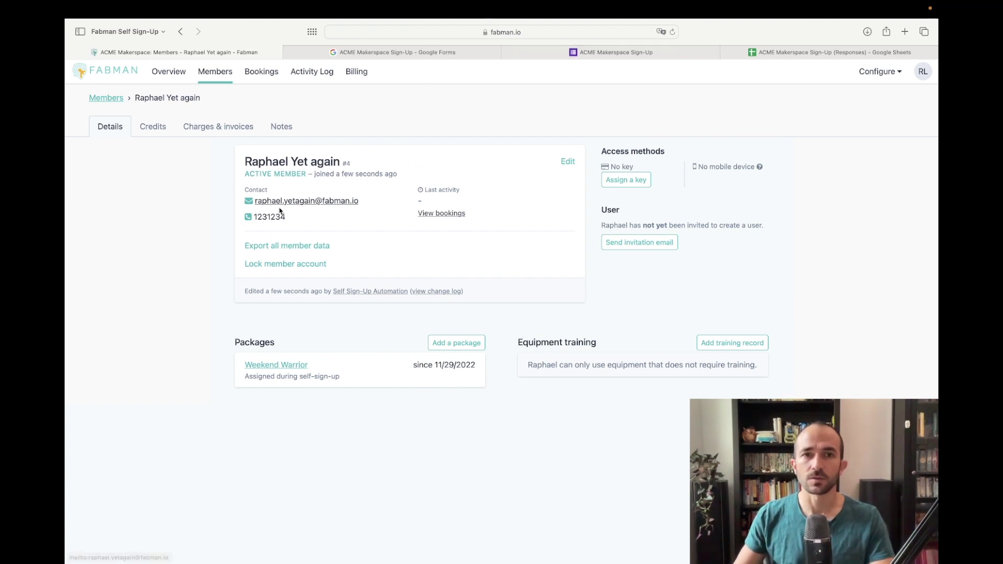
{"action": "left_click_drag", "start_coordinate": [392, 208], "coordinate": [217, 204]}
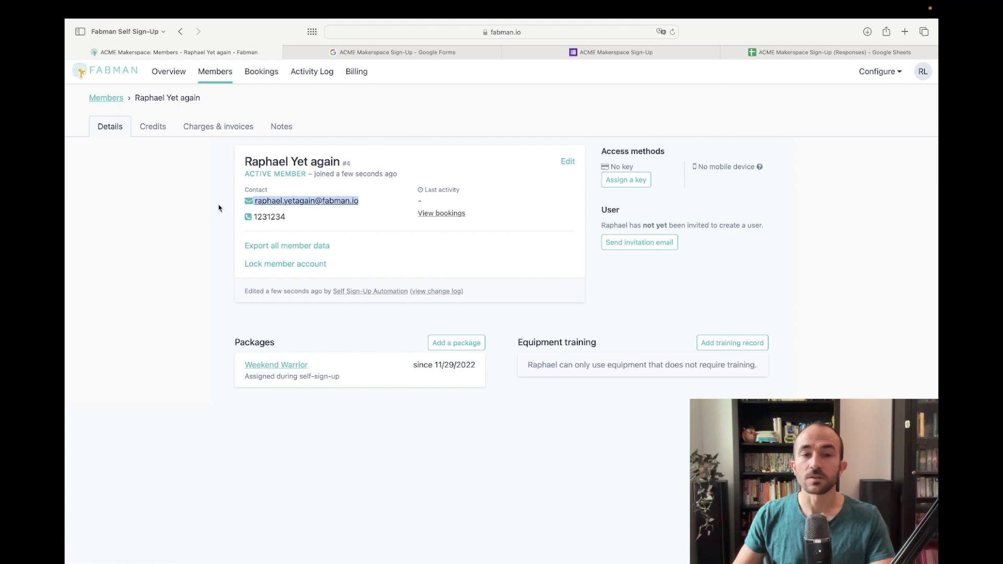
{"action": "left_click", "coordinate": [197, 217]}
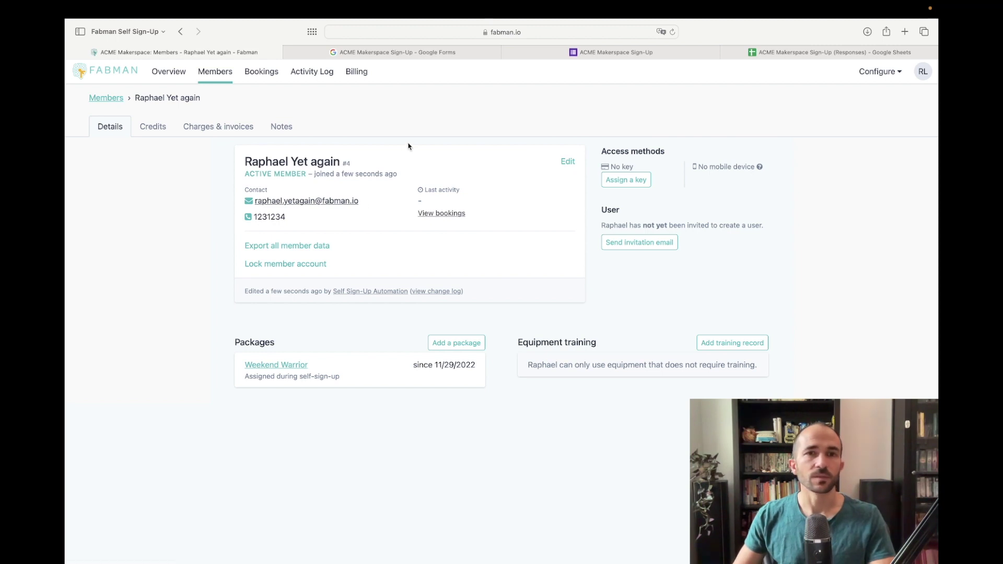
{"action": "left_click", "coordinate": [785, 52]}
{"action": "left_click", "coordinate": [543, 201]}
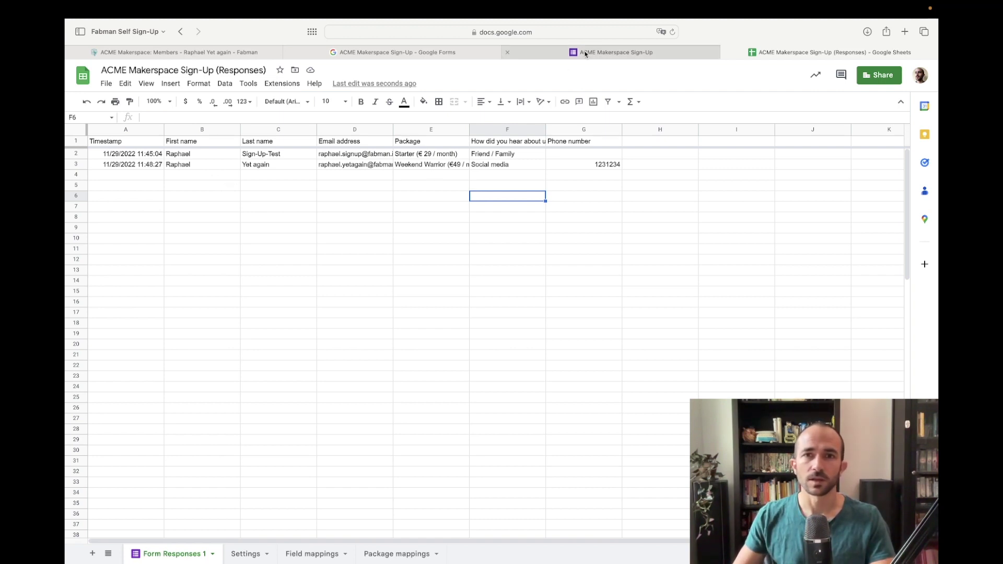
{"action": "mouse_move", "coordinate": [424, 53]}
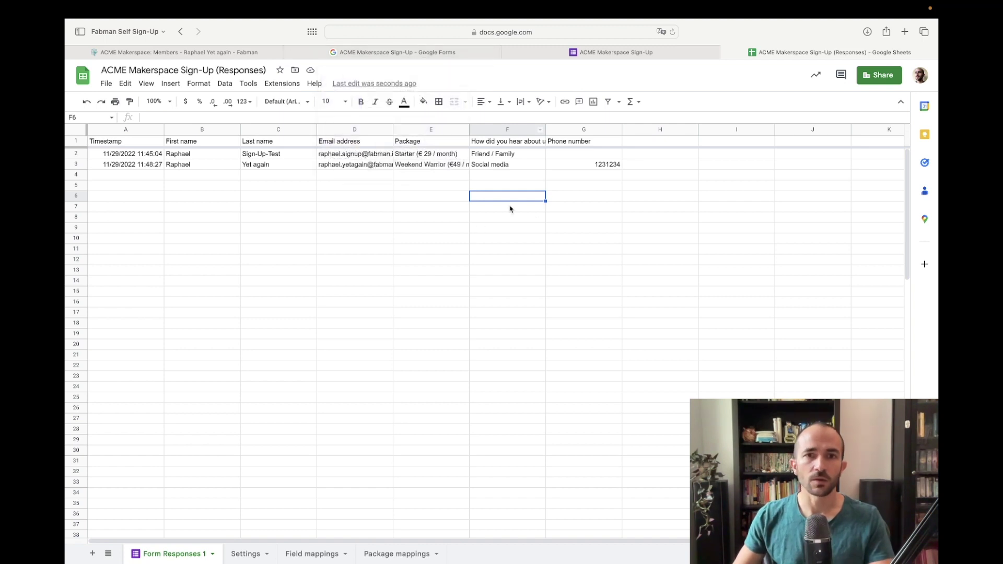
{"action": "left_click", "coordinate": [515, 176]}
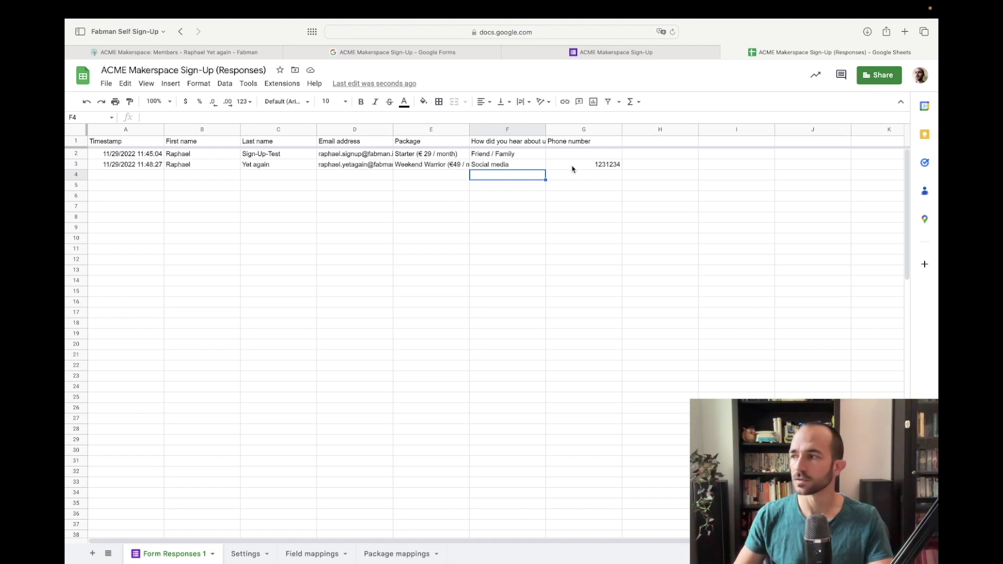
{"action": "left_click", "coordinate": [573, 166]}
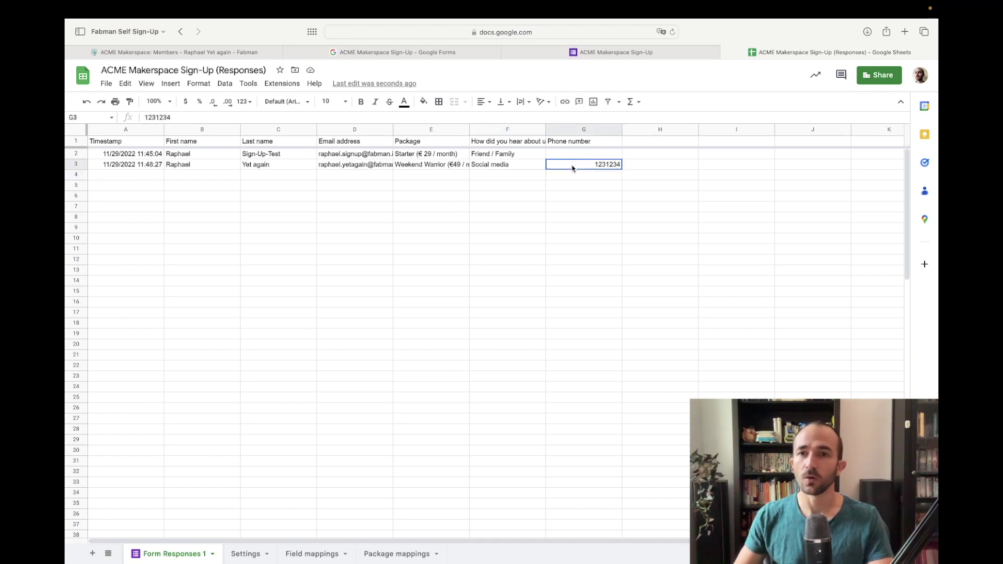
{"action": "left_click", "coordinate": [582, 178]}
{"action": "left_click", "coordinate": [566, 187]}
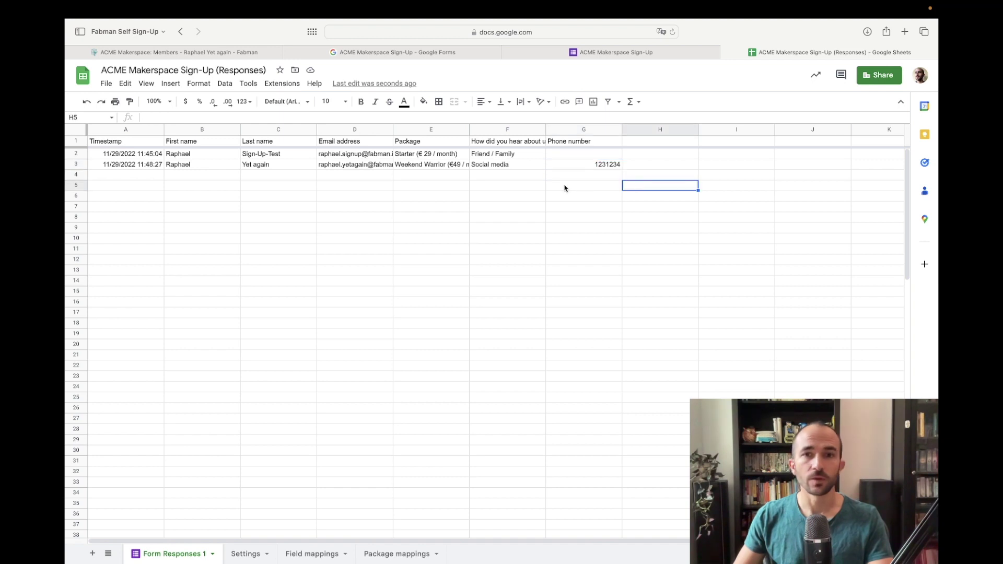